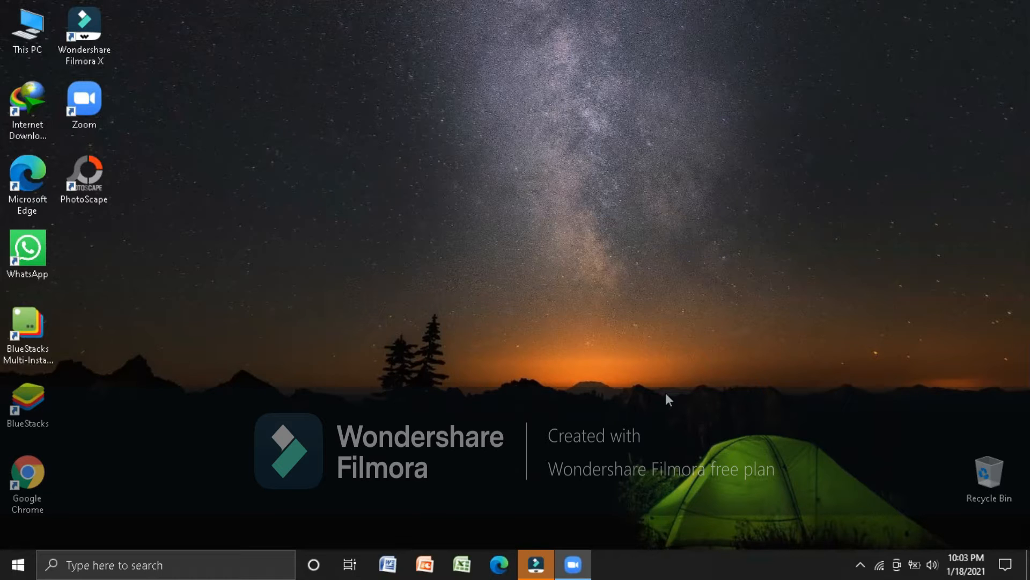
# - Switch to Wondershare Filmora and import the image b-praak-singer-wikipedia from the Movavi Library folder in Videos
pyautogui.click(535, 562)
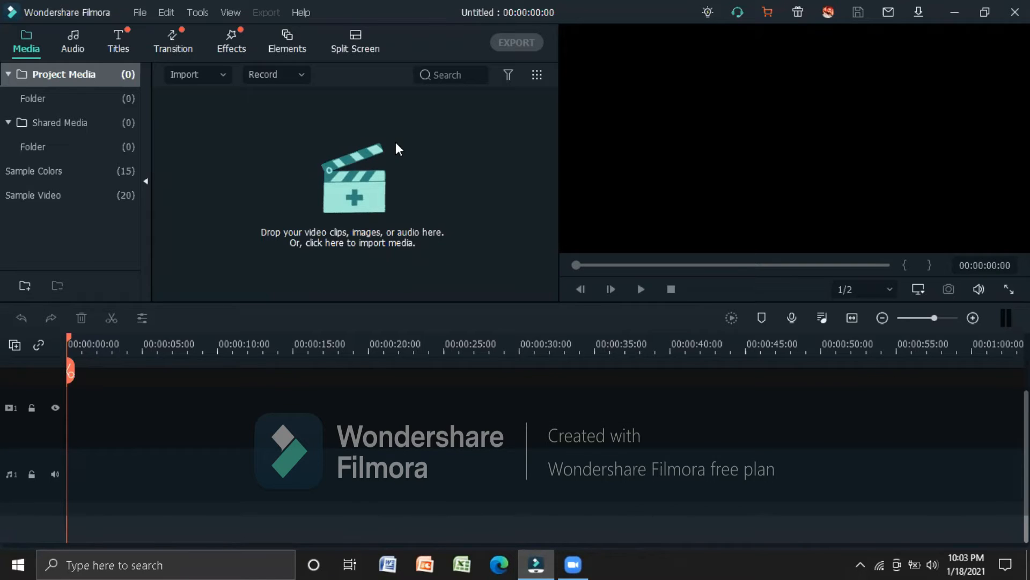
pyautogui.click(378, 151)
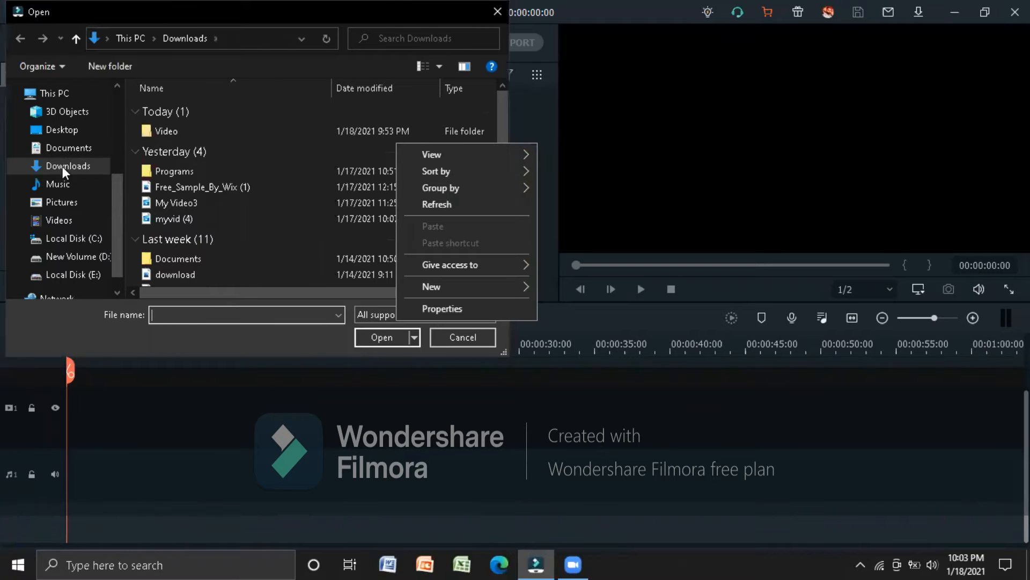
pyautogui.click(59, 217)
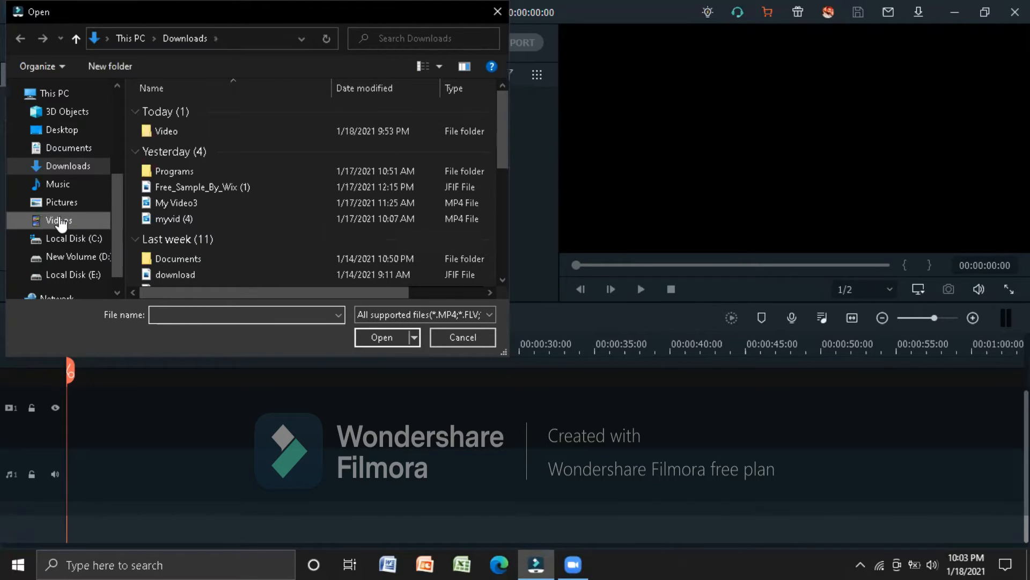
pyautogui.click(186, 153)
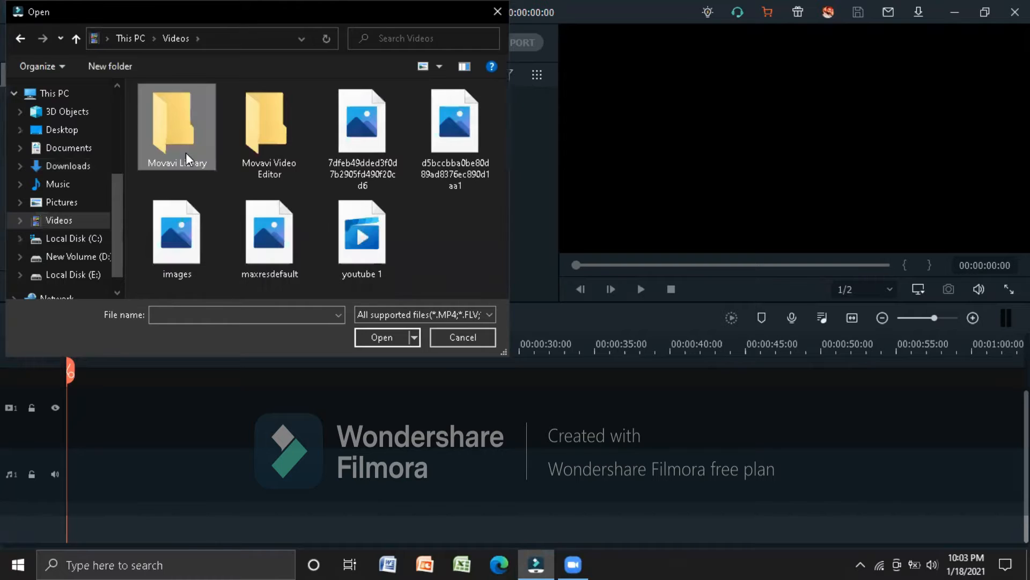
pyautogui.press('Return')
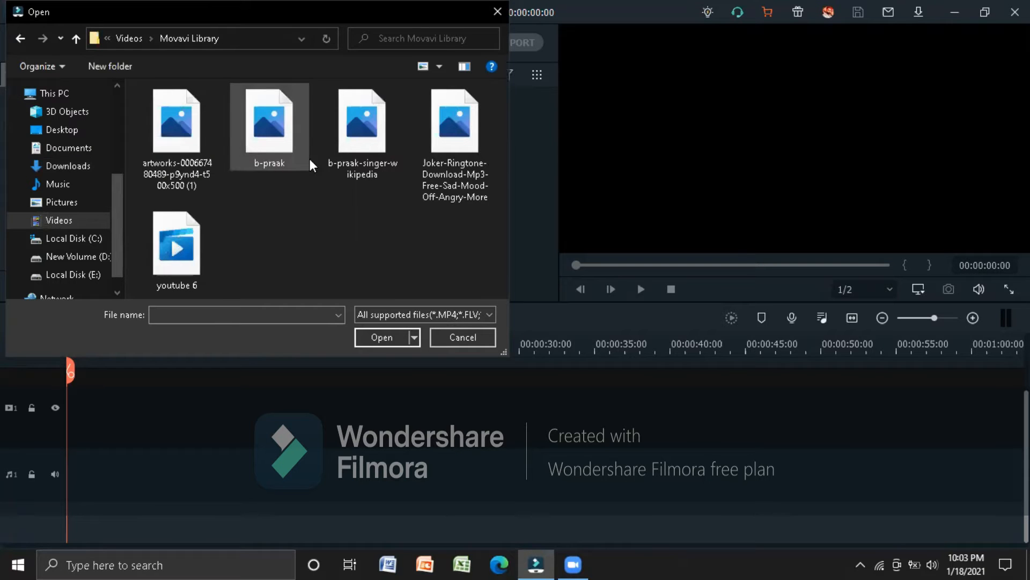
pyautogui.click(361, 162)
pyautogui.click(382, 337)
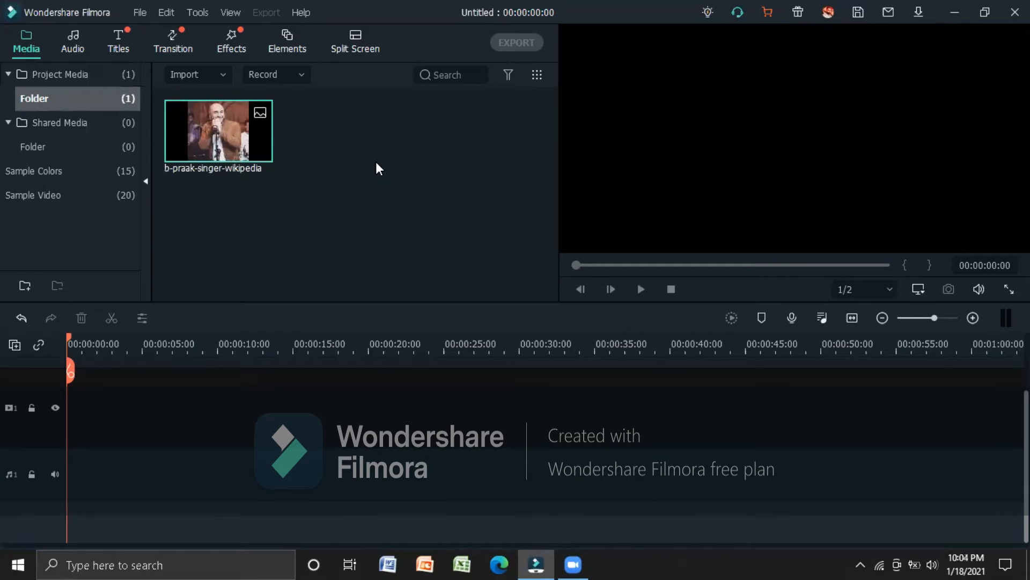
# - Import the b-praak image from the Movavi Library folder into the project media
pyautogui.rightClick(377, 168)
pyautogui.click(399, 177)
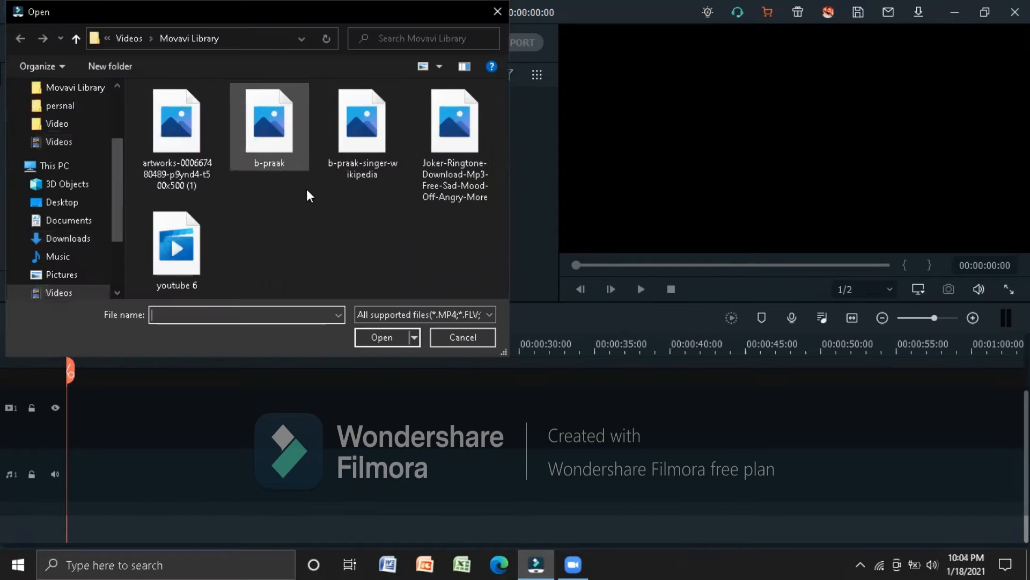
pyautogui.click(395, 339)
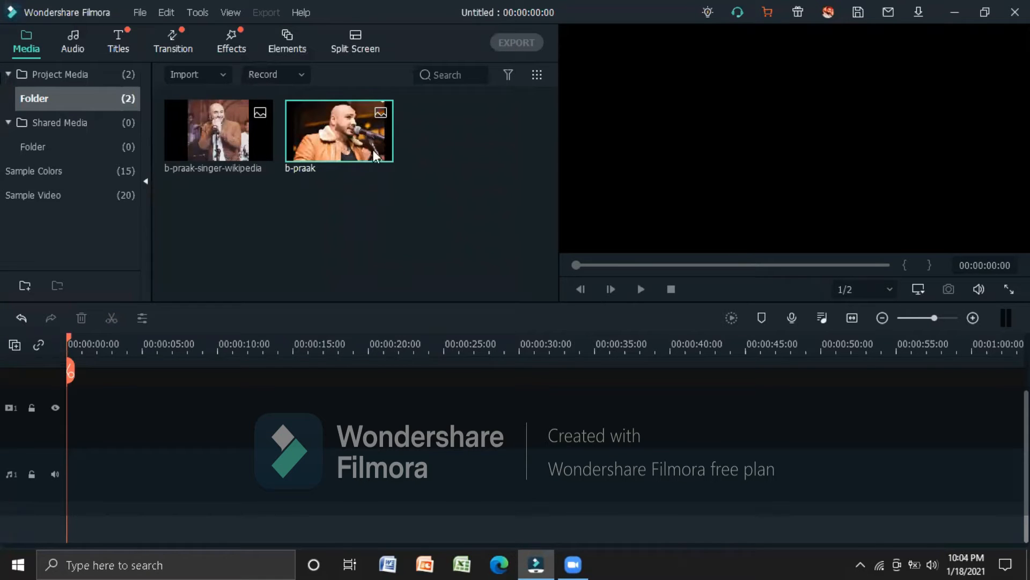
# - Place the b-praak image at the start of video track 1 and stretch it sideways to fill the whole frame width
pyautogui.moveTo(347, 134)
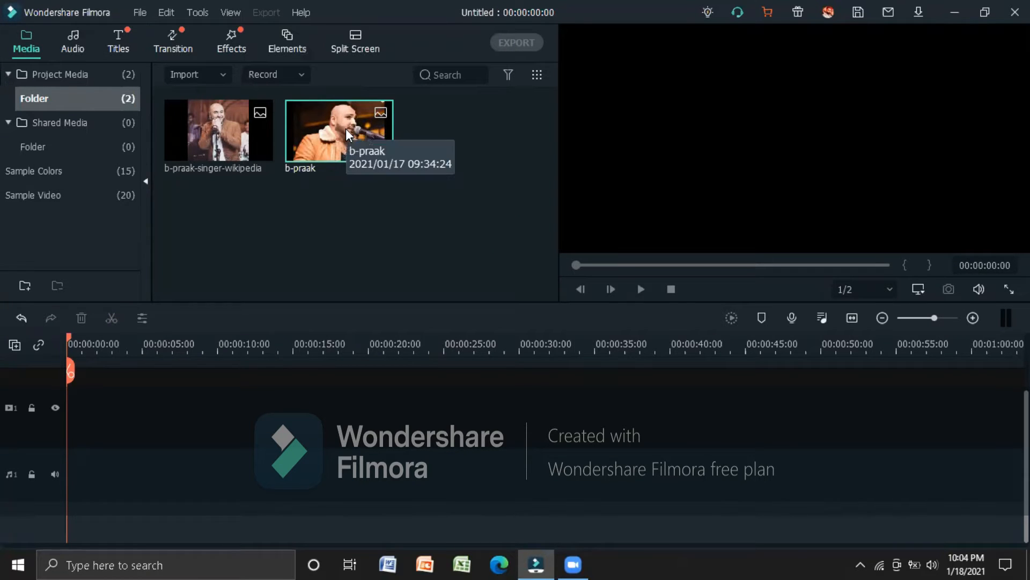
pyautogui.moveTo(347, 134); pyautogui.dragTo(69, 413)
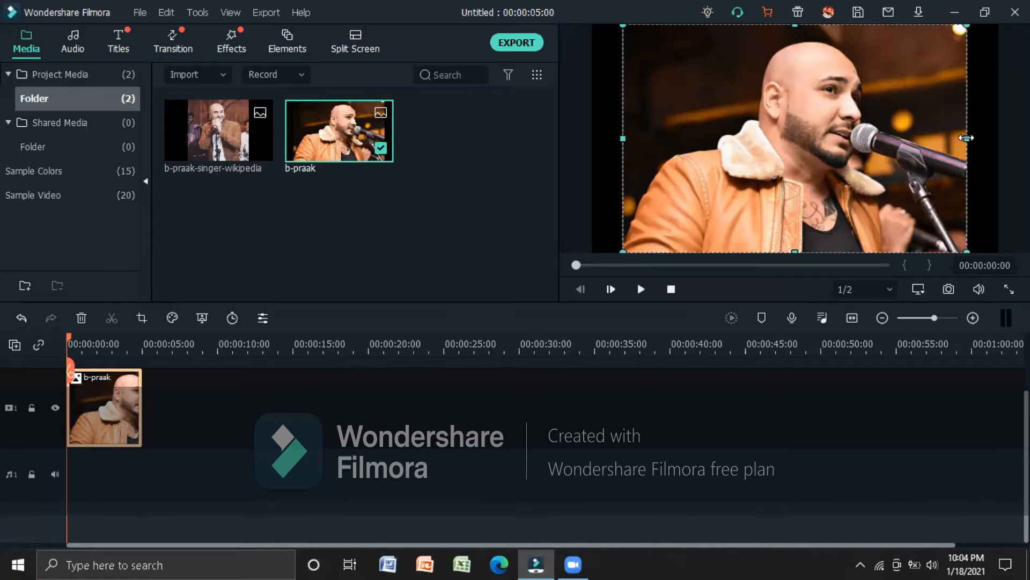
pyautogui.moveTo(966, 138); pyautogui.dragTo(998, 136)
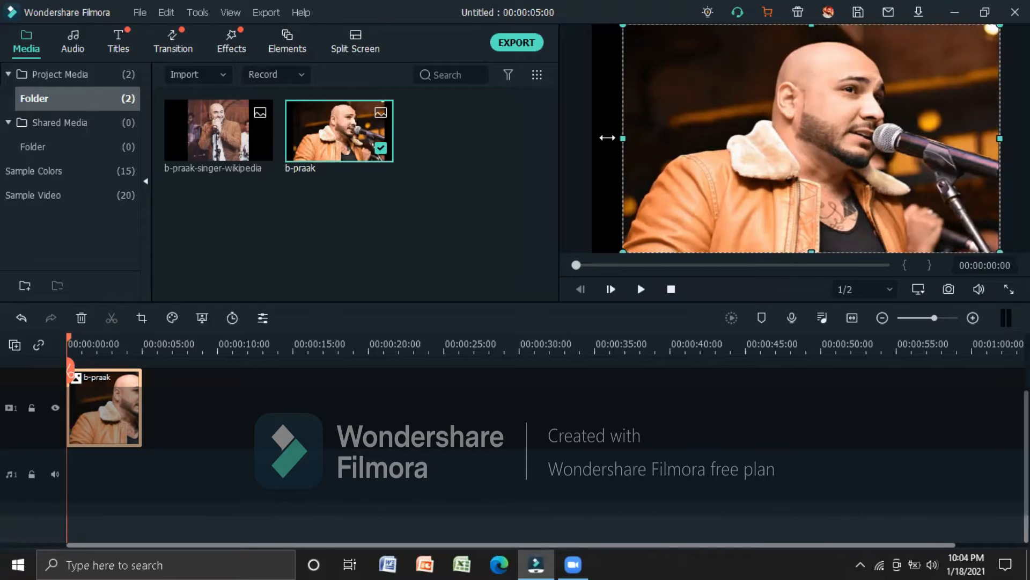
pyautogui.moveTo(592, 138); pyautogui.dragTo(586, 138)
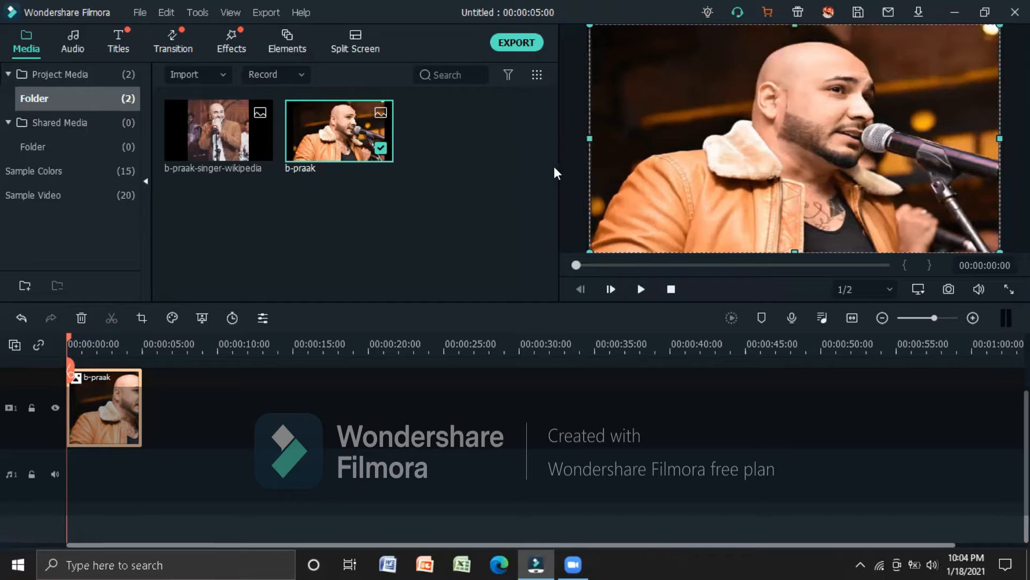
pyautogui.click(386, 215)
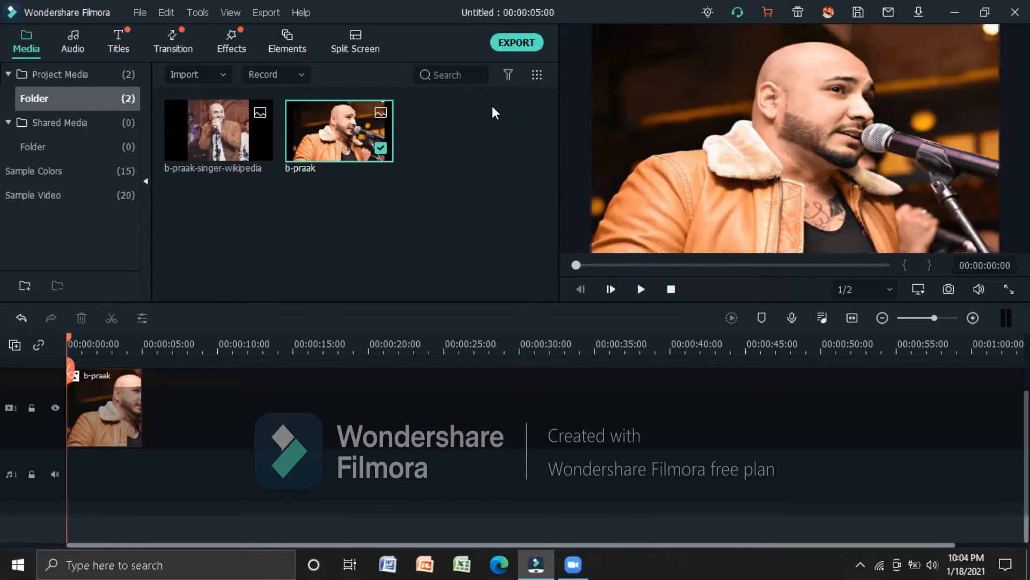
# - Search the effects for "squar" and apply Square Blur to the b-praak clip on the timeline
pyautogui.click(234, 40)
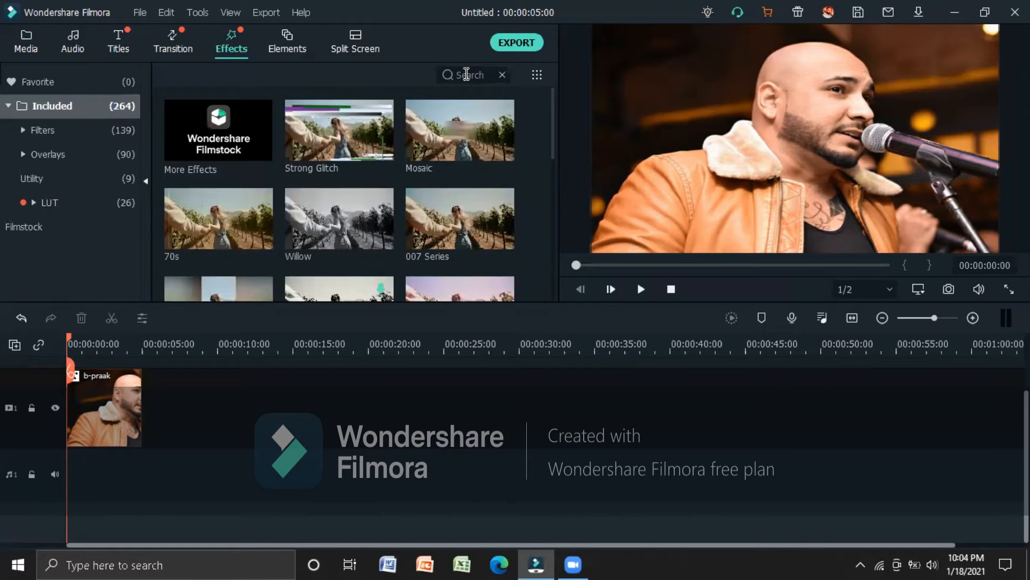
pyautogui.click(467, 73)
pyautogui.write('s')
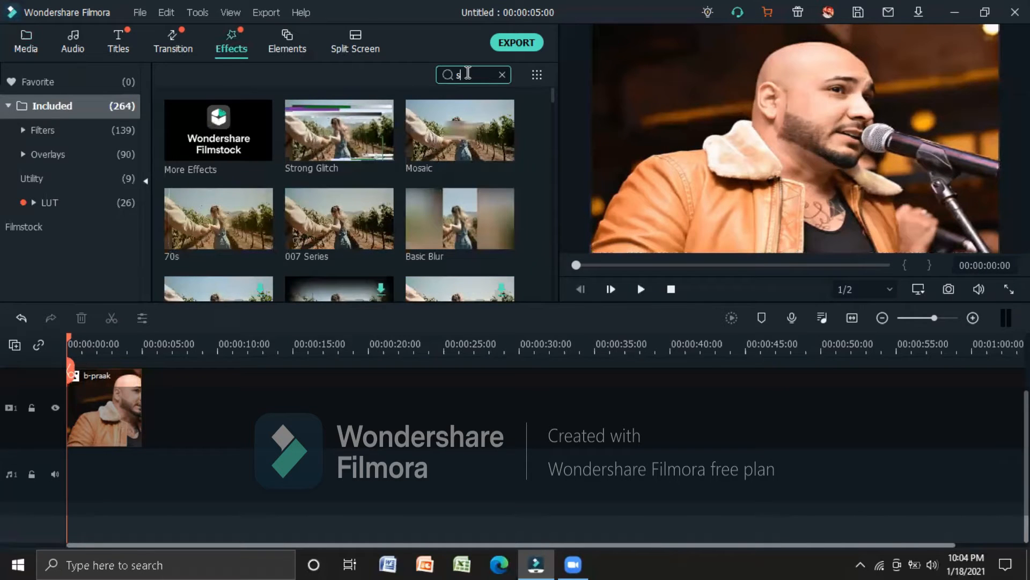
pyautogui.write('q')
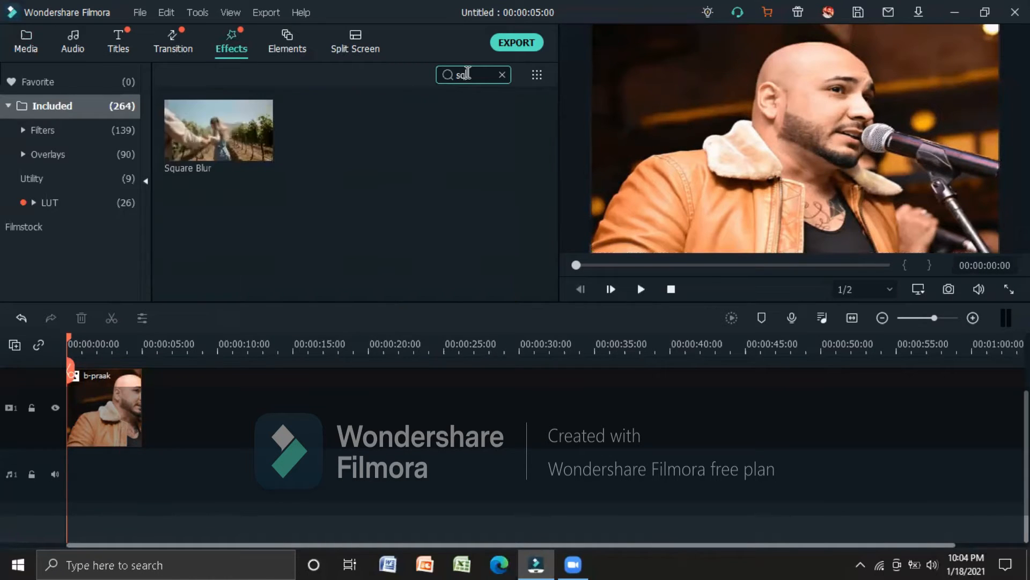
pyautogui.write('uar')
pyautogui.moveTo(225, 133)
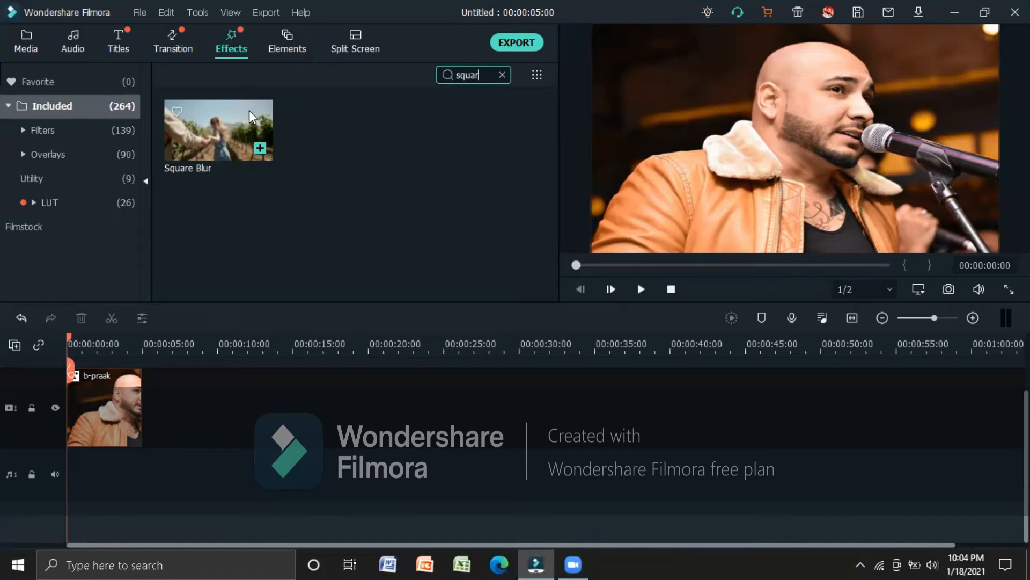
pyautogui.moveTo(226, 135); pyautogui.dragTo(102, 436)
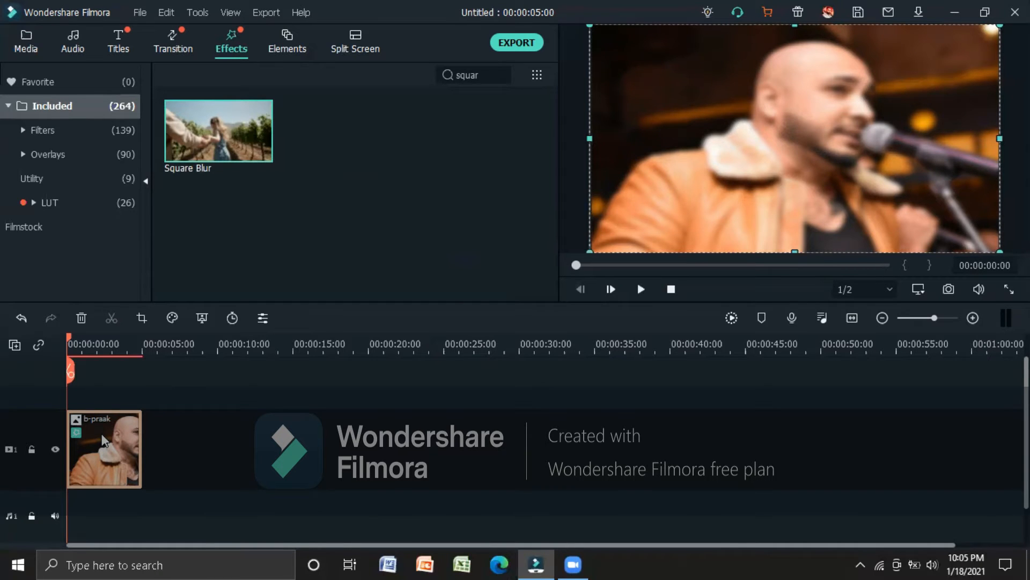
# - Set the Square Blur size of the b-praak clip to 5
pyautogui.doubleClick(103, 439)
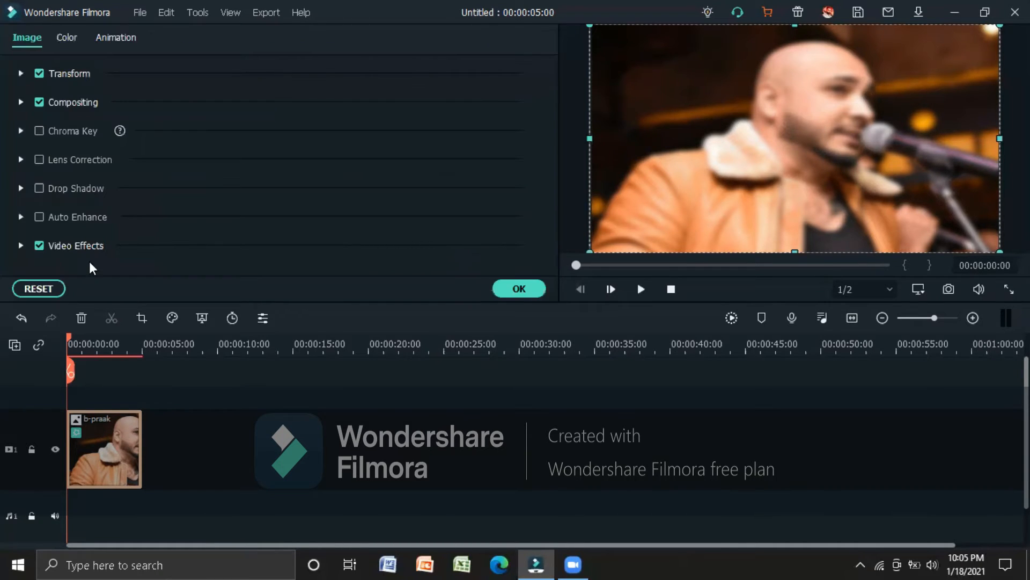
pyautogui.click(20, 246)
pyautogui.scroll(-3, 558, 195)
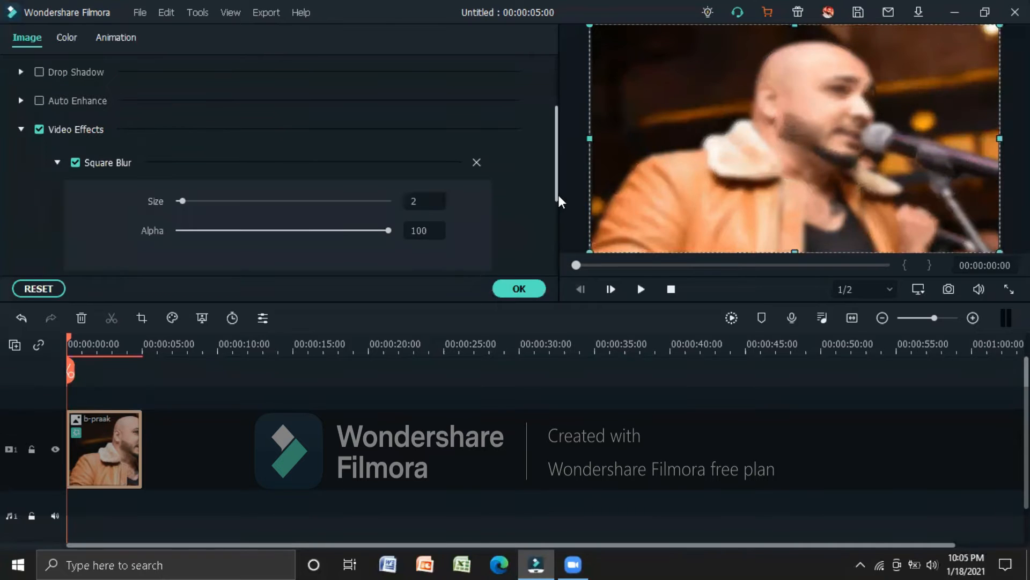
pyautogui.scroll(-1, 456, 172)
pyautogui.click(428, 165)
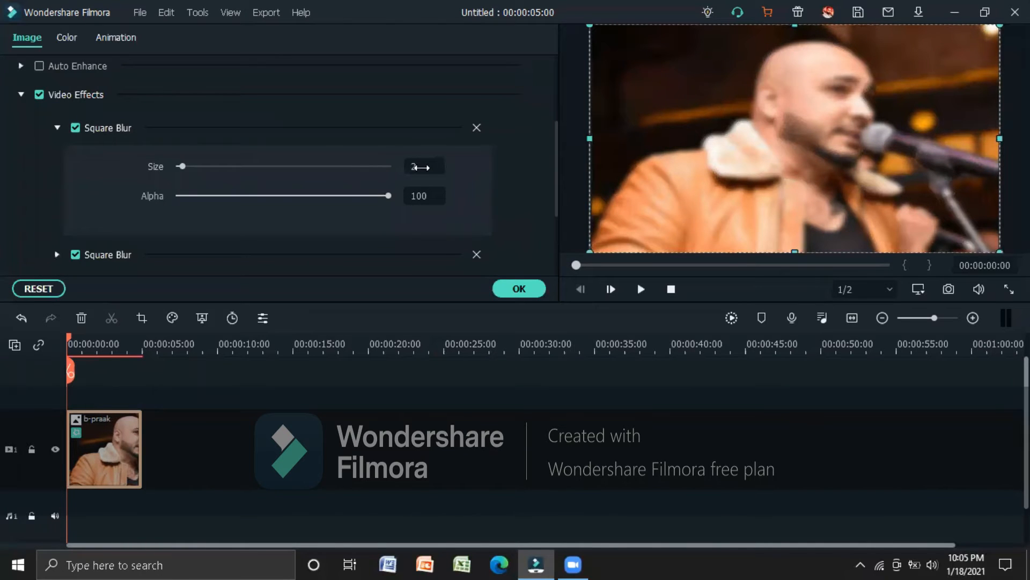
pyautogui.click(424, 168)
pyautogui.press('BackSpace')
pyautogui.write('5')
pyautogui.click(503, 291)
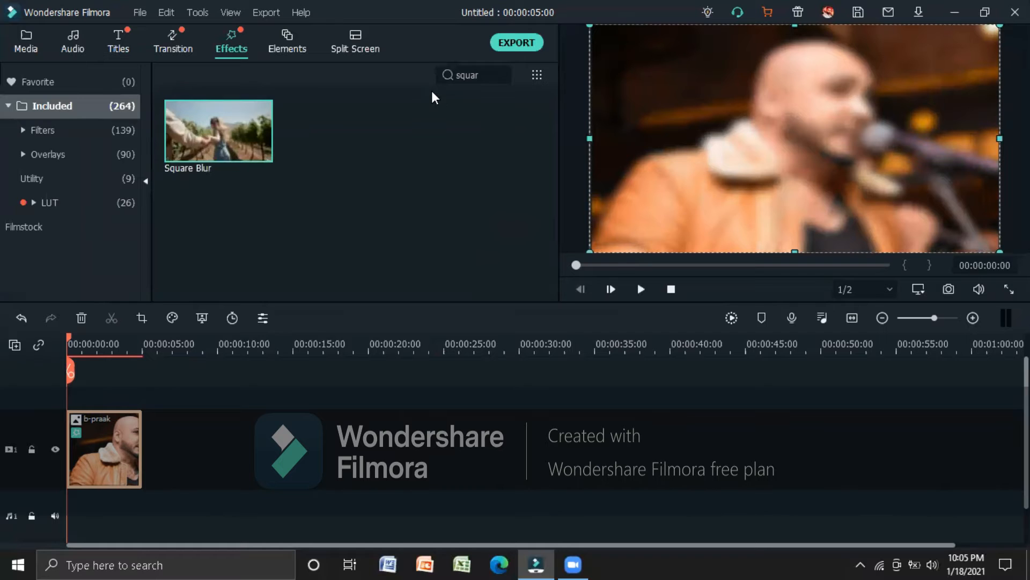
# - Clear the effects search and place the b-praak-singer-wikipedia image at the start of video track 2, above the blurred clip
pyautogui.click(490, 73)
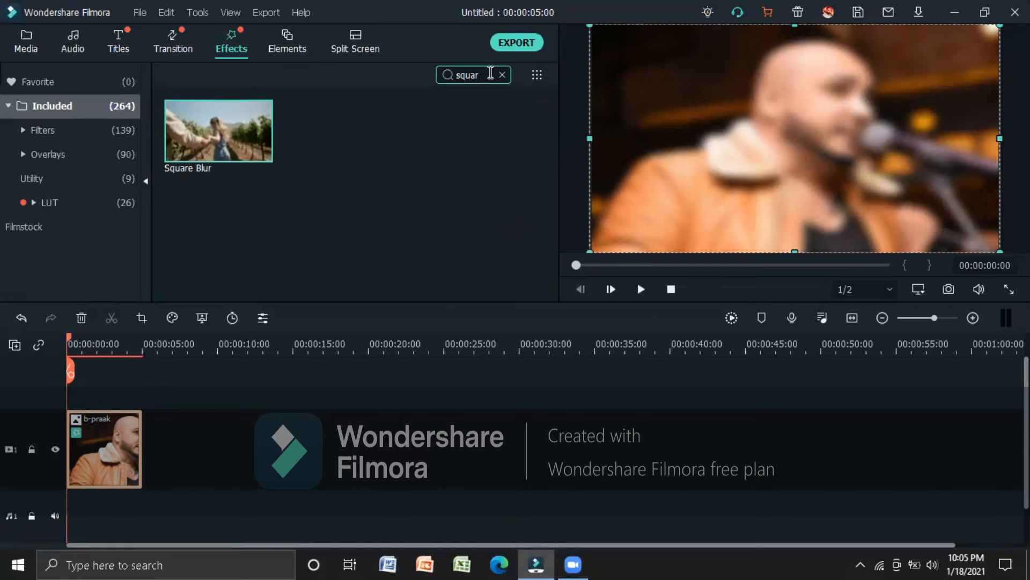
pyautogui.moveTo(491, 74); pyautogui.dragTo(419, 64)
pyautogui.press('BackSpace')
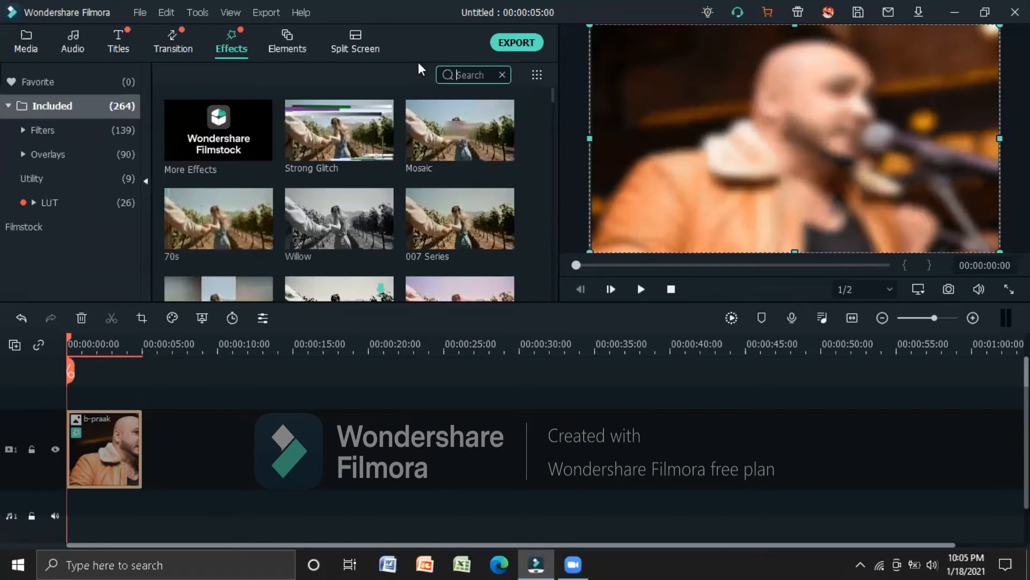
pyautogui.click(27, 42)
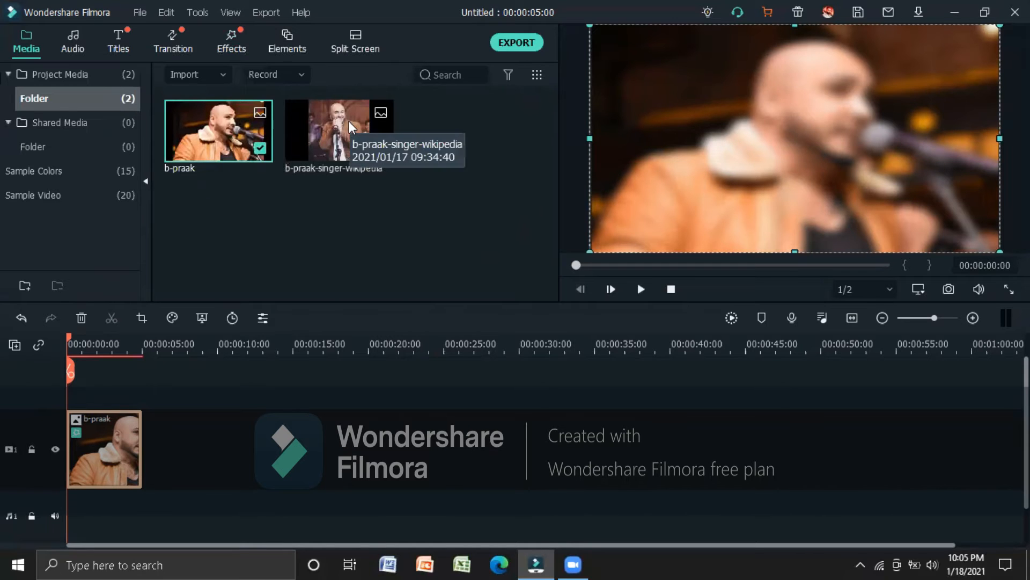
pyautogui.moveTo(349, 124); pyautogui.dragTo(68, 382)
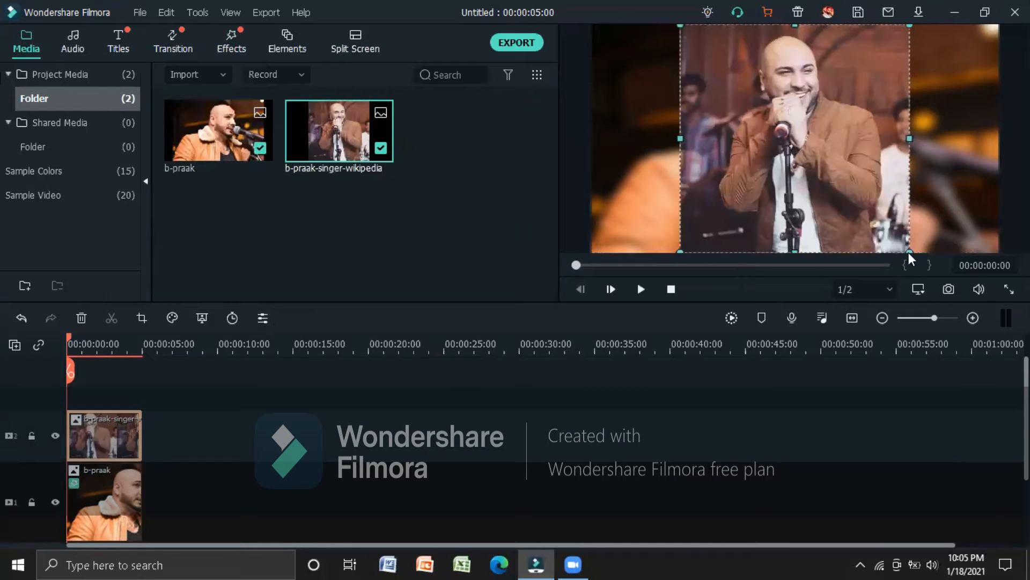
# - Shrink the b-praak-singer-wikipedia image to about two thirds of its size and move it to the upper left of the frame
pyautogui.moveTo(908, 249); pyautogui.dragTo(821, 173)
pyautogui.moveTo(756, 98); pyautogui.dragTo(694, 115)
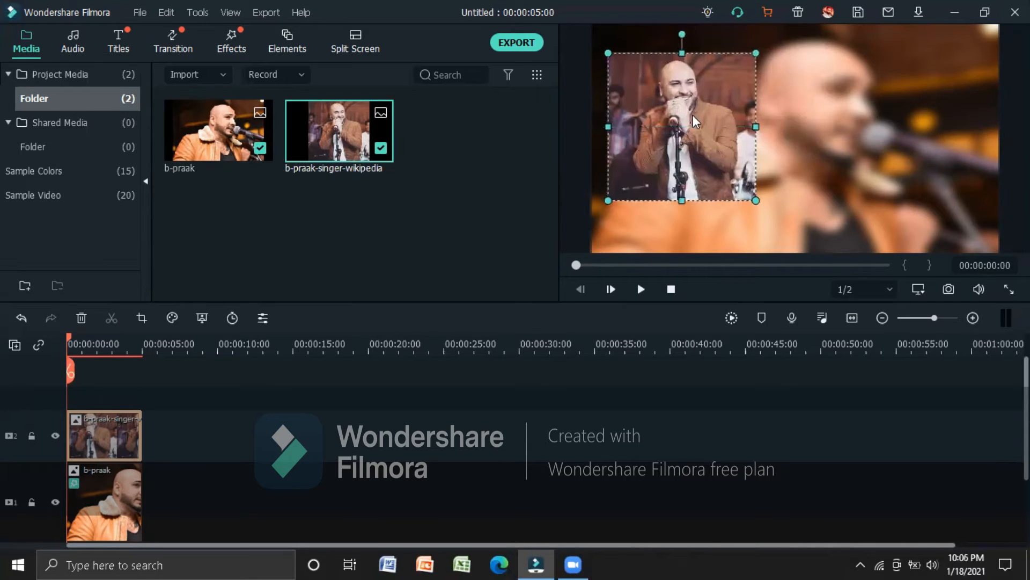
pyautogui.click(576, 156)
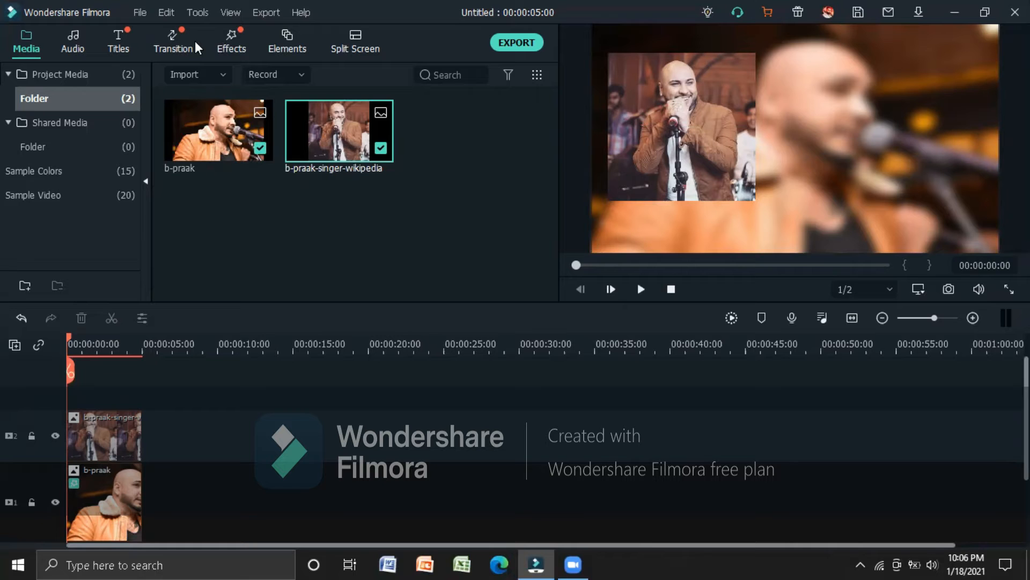
# - Apply the Border effect from the Utility effects to the b-praak-singer-wikipedia clip
pyautogui.click(232, 43)
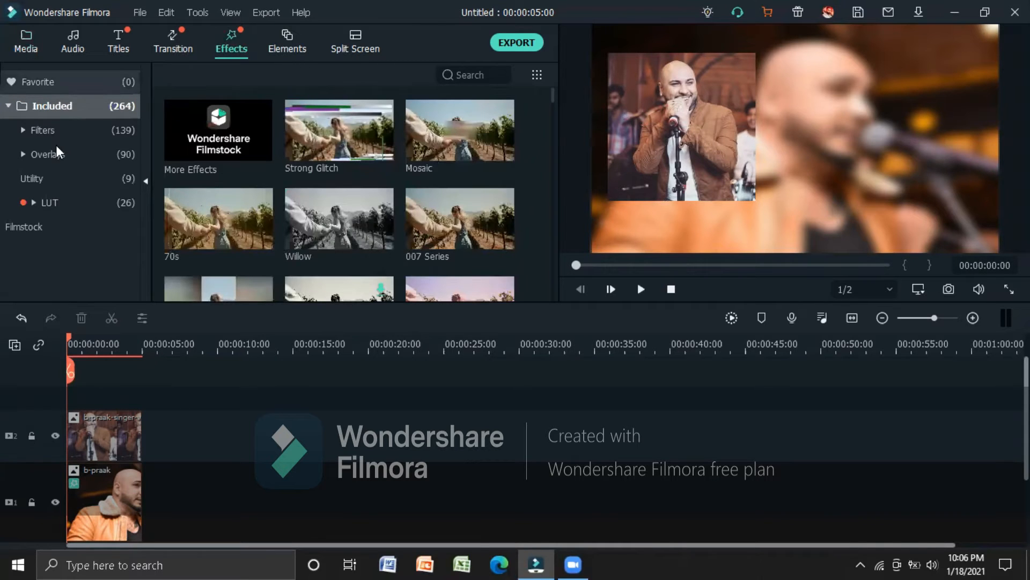
pyautogui.click(35, 178)
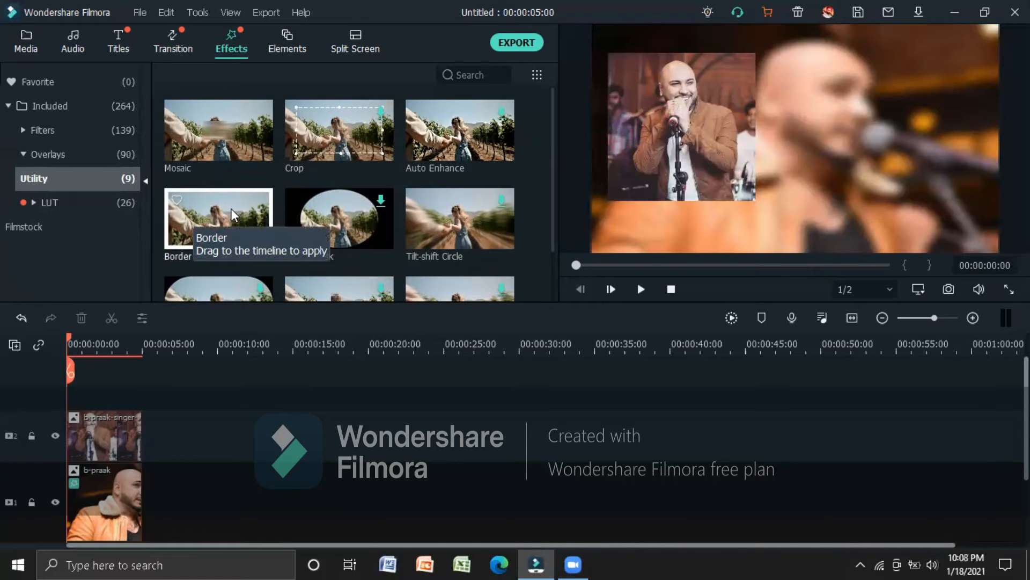
pyautogui.moveTo(217, 196); pyautogui.dragTo(110, 432)
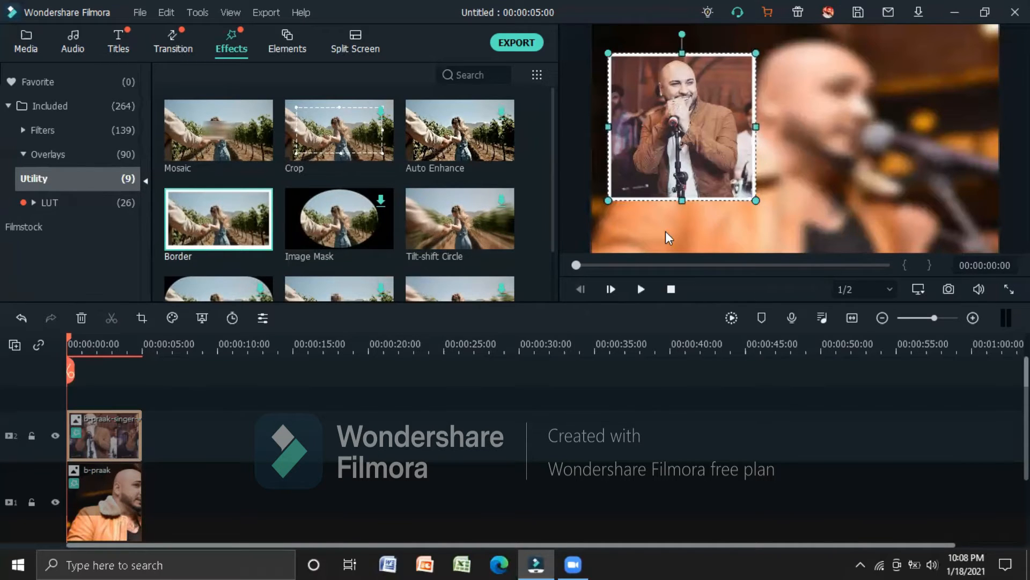
# - Give the clip's border a black start color, a dark red end color and a size of 2
pyautogui.doubleClick(123, 432)
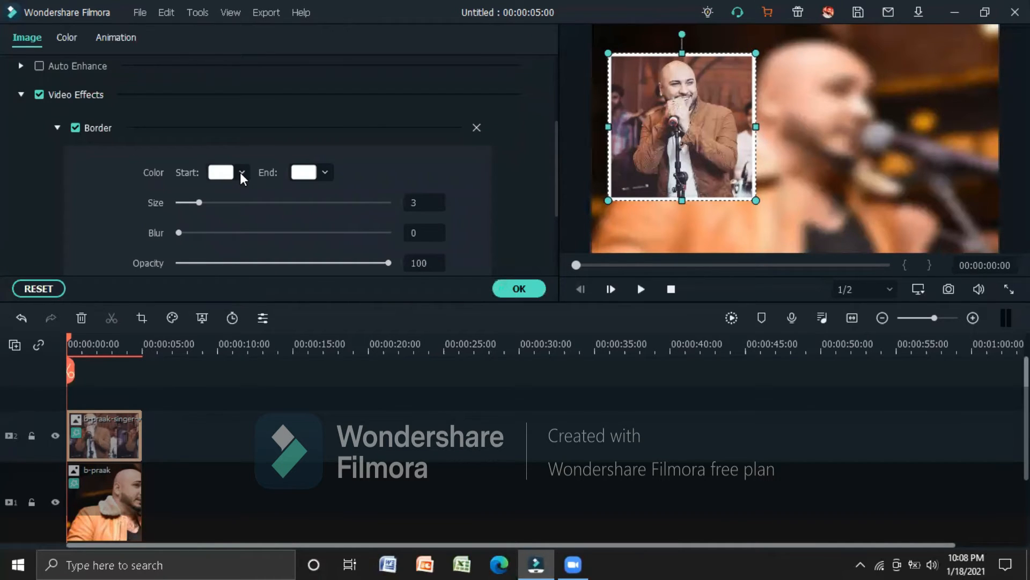
pyautogui.click(242, 172)
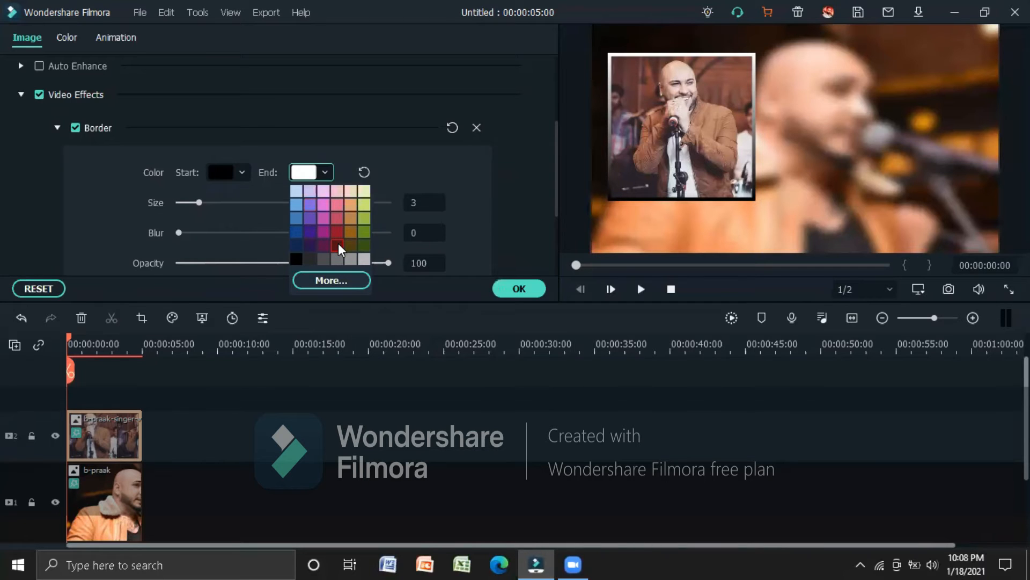
pyautogui.click(338, 243)
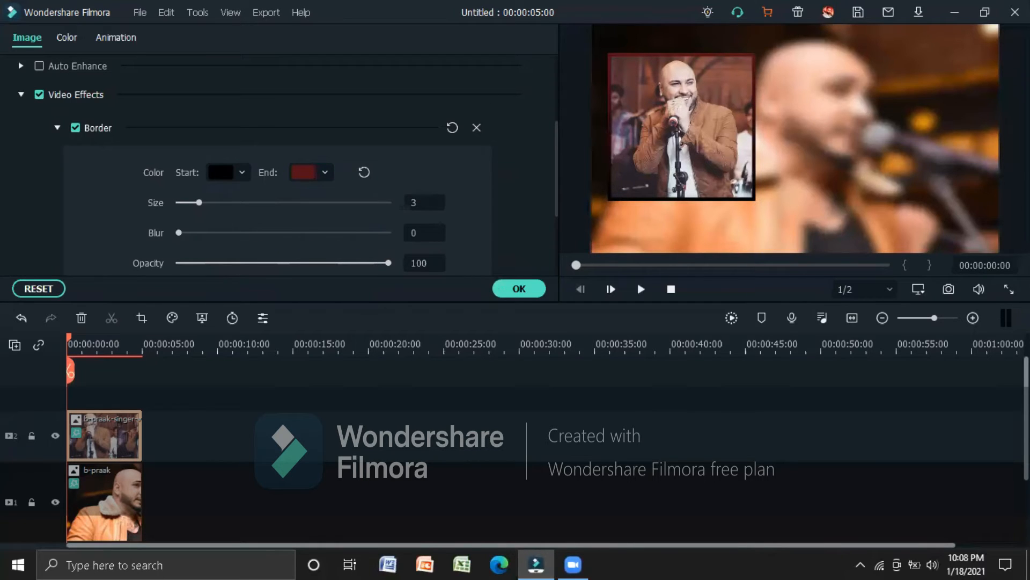
pyautogui.click(425, 202)
pyautogui.write('2')
pyautogui.click(518, 288)
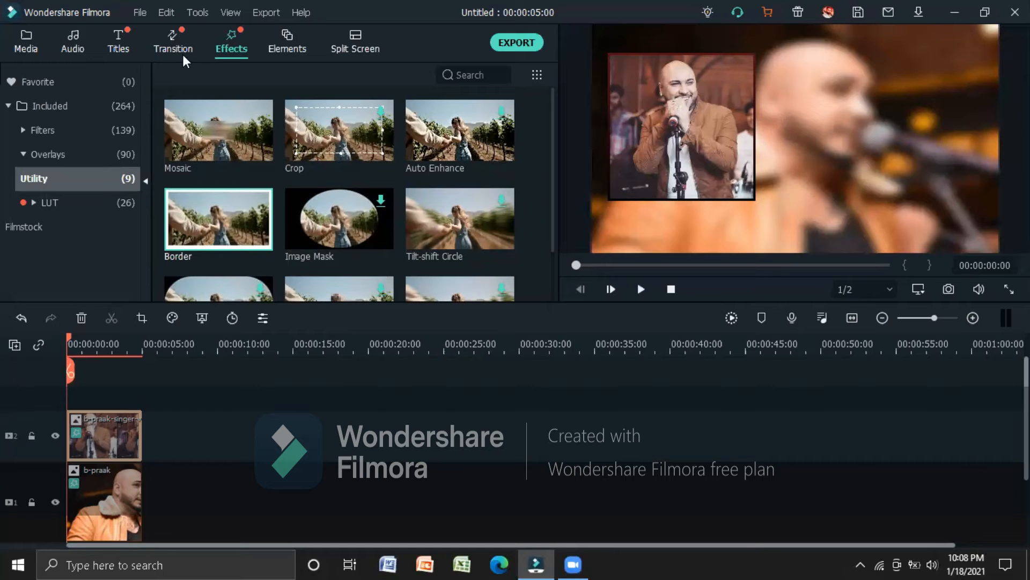
# - Add the Basic 6 title at the start of video track 3 and move it to the right of the bordered photo
pyautogui.click(119, 49)
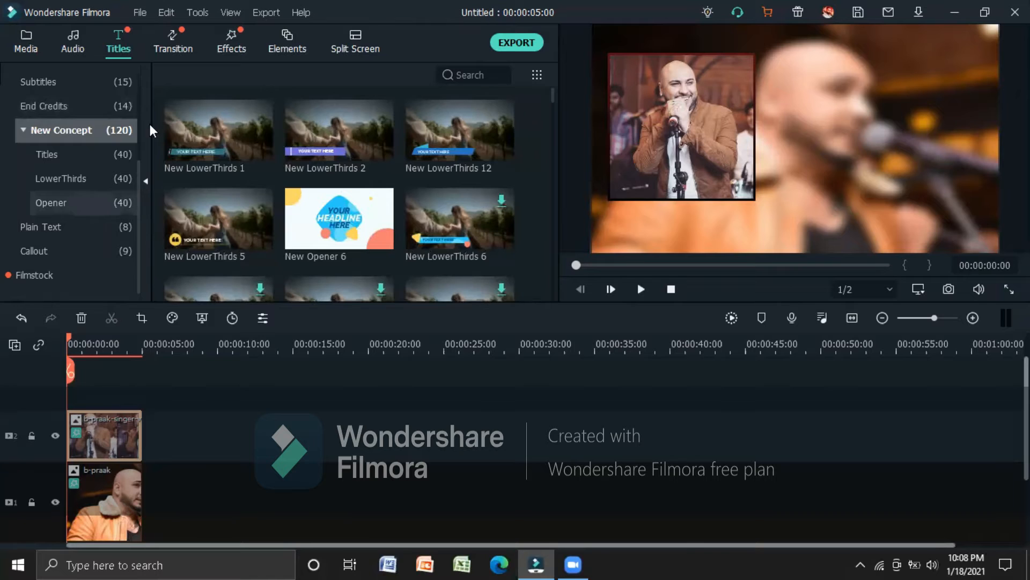
pyautogui.click(116, 53)
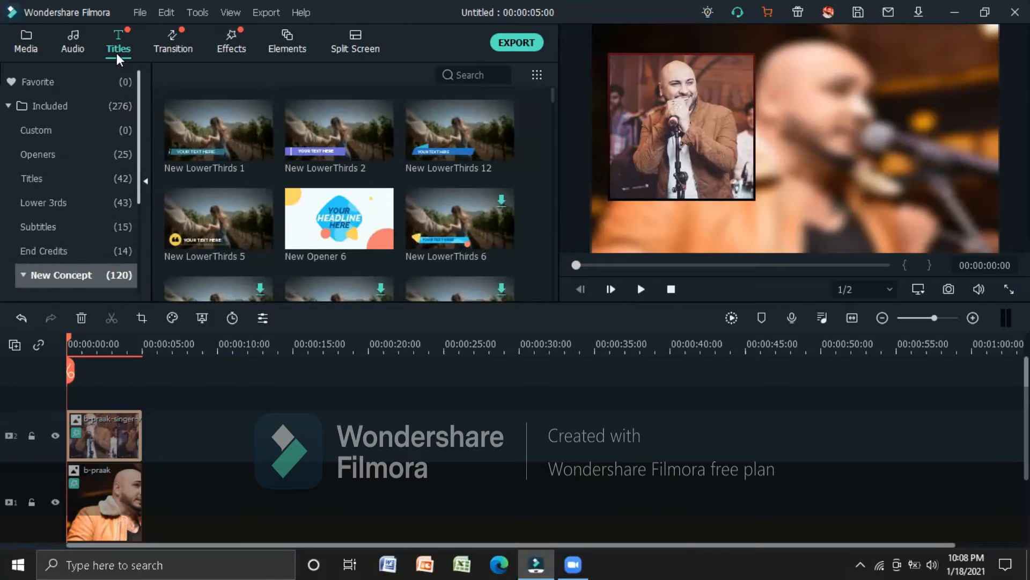
pyautogui.click(72, 108)
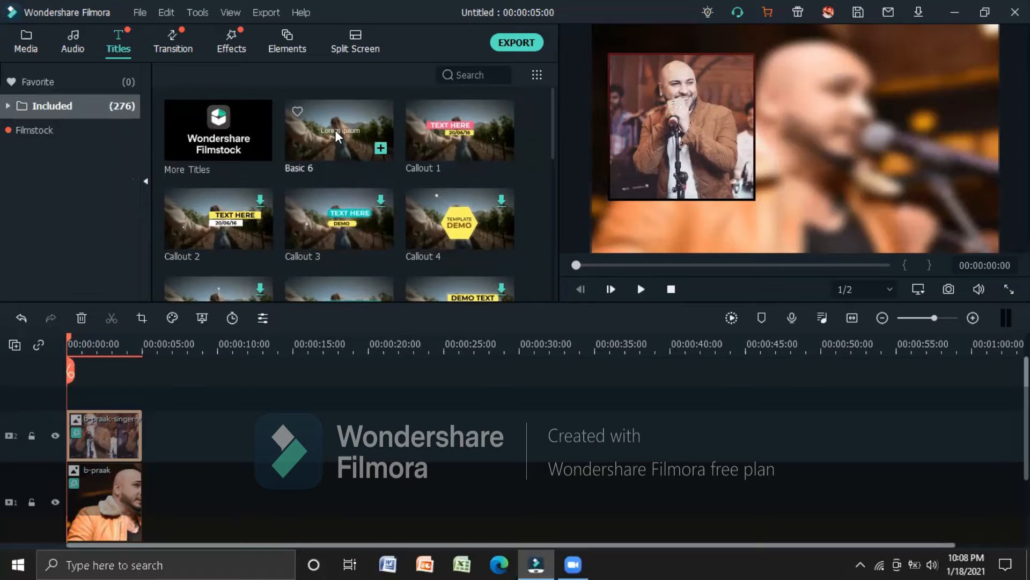
pyautogui.moveTo(336, 136); pyautogui.dragTo(74, 387)
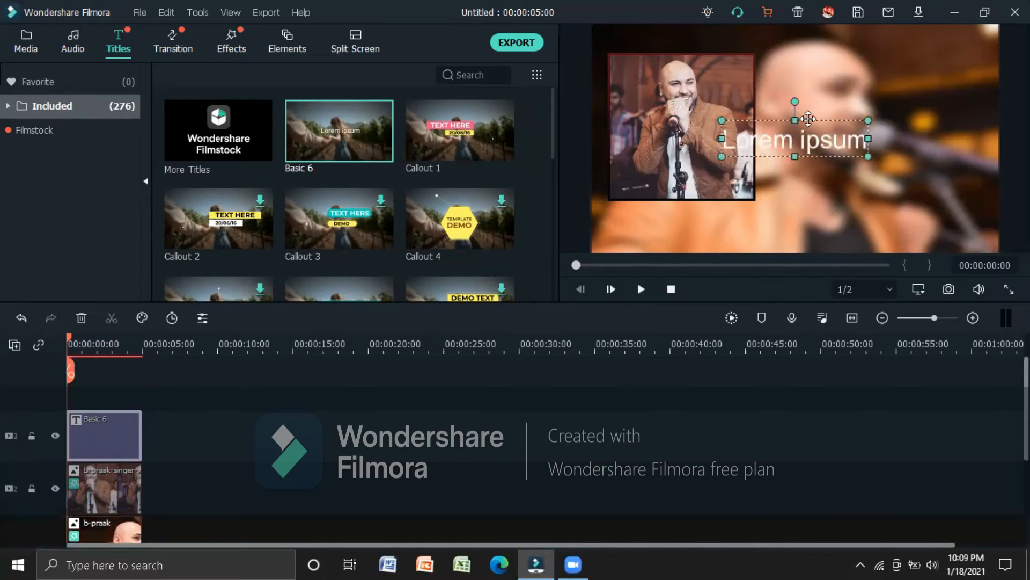
pyautogui.click(835, 141)
pyautogui.moveTo(853, 144); pyautogui.dragTo(853, 146)
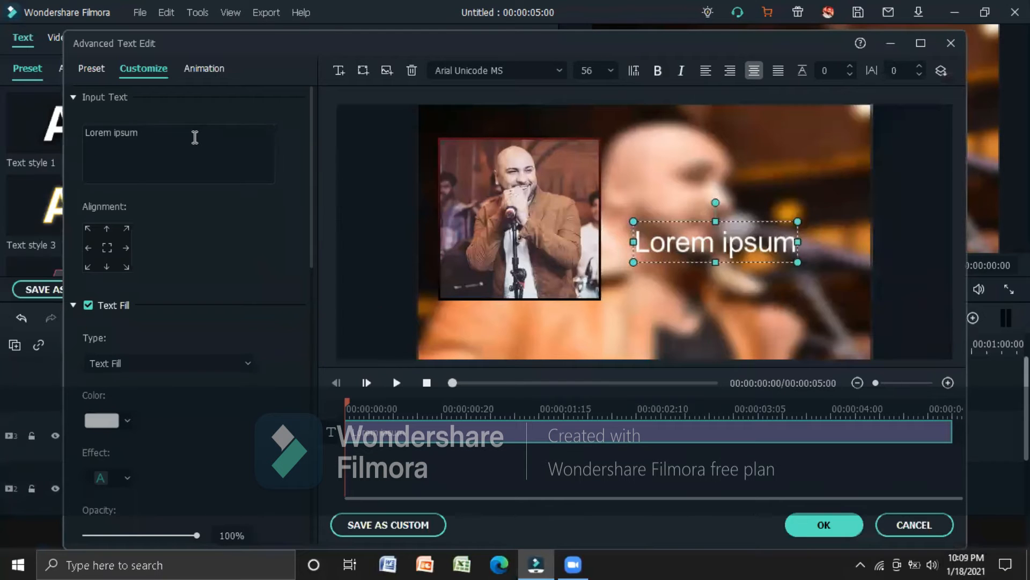
# - Replace the title's placeholder text with "B Praak" in the advanced text editor
pyautogui.click(195, 138)
pyautogui.press('BackSpace')
pyautogui.press('BackSpace')
pyautogui.press('BackSpace')
pyautogui.press('BackSpace')
pyautogui.press('BackSpace')
pyautogui.press('BackSpace')
pyautogui.press('BackSpace')
pyautogui.press('BackSpace')
pyautogui.press('BackSpace')
pyautogui.press('BackSpace')
pyautogui.press('BackSpace')
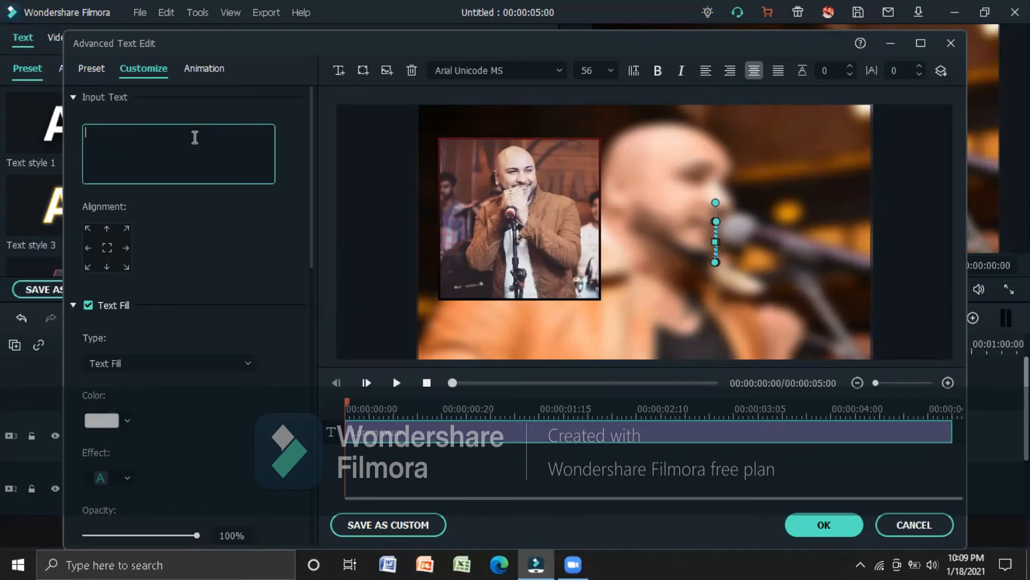
pyautogui.write('P')
pyautogui.press('BackSpace')
pyautogui.write('B')
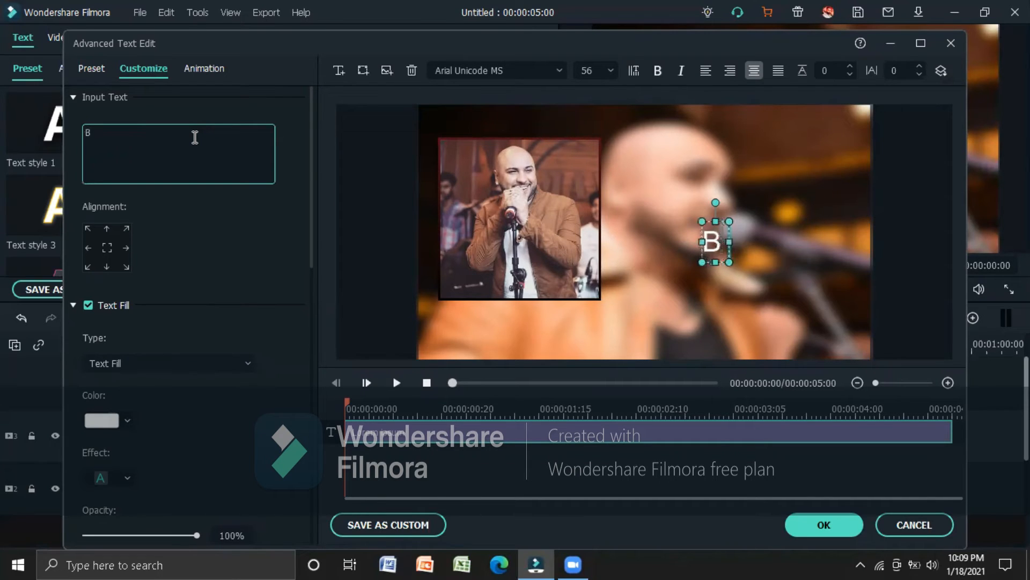
pyautogui.write(' Praa')
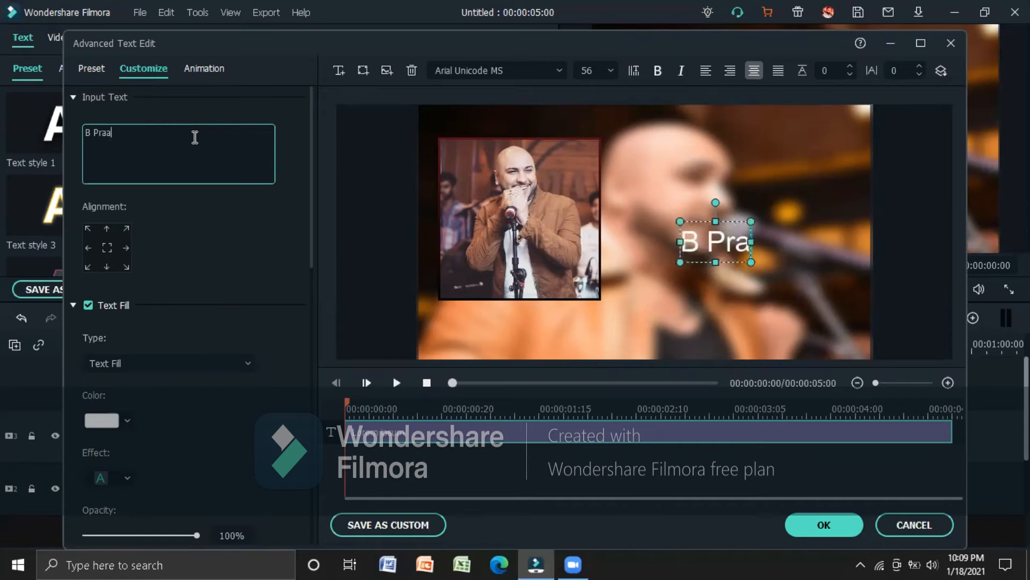
pyautogui.write('k')
pyautogui.press('Left')
pyautogui.press('Left')
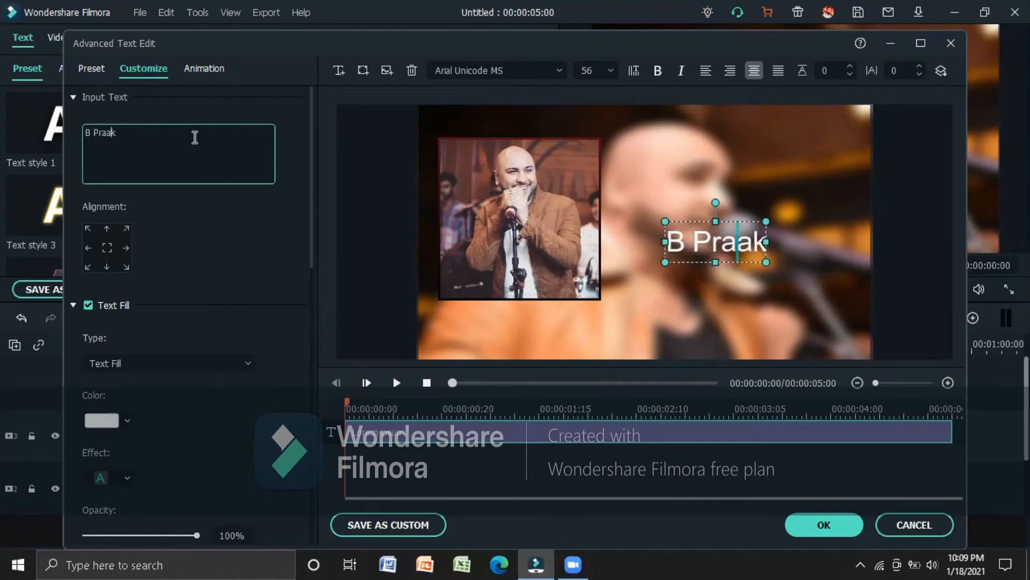
# - Rewrite the lowercase letters of the title in capitals so it reads "B PRAAK"
pyautogui.press('BackSpace')
pyautogui.press('BackSpace')
pyautogui.press('BackSpace')
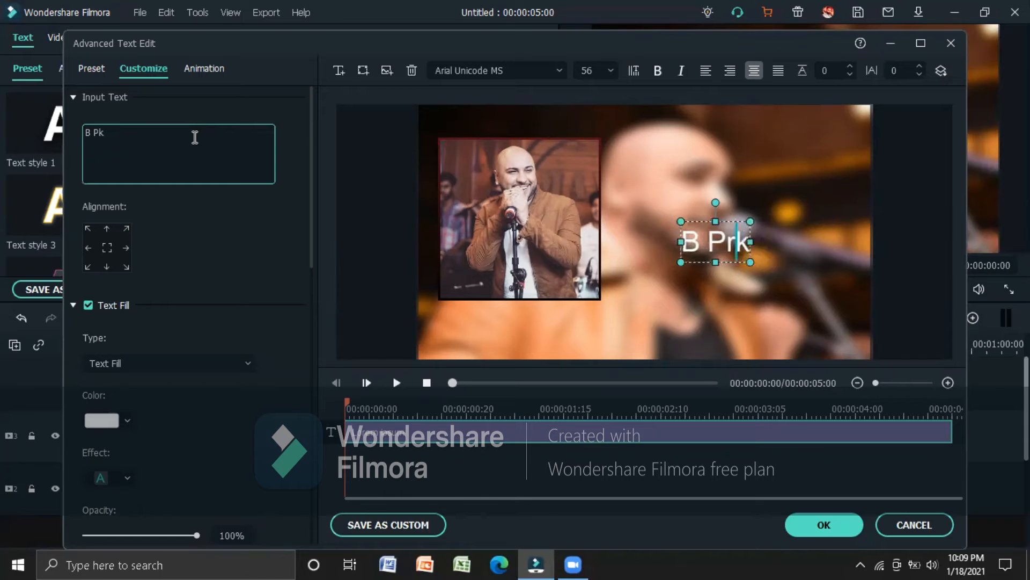
pyautogui.press('BackSpace')
pyautogui.write('P')
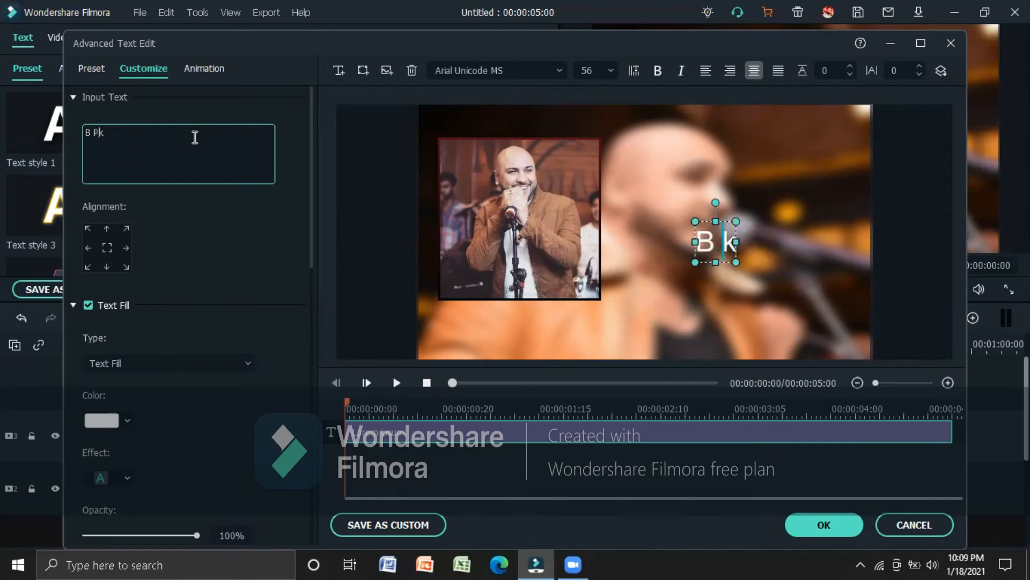
pyautogui.write('RA')
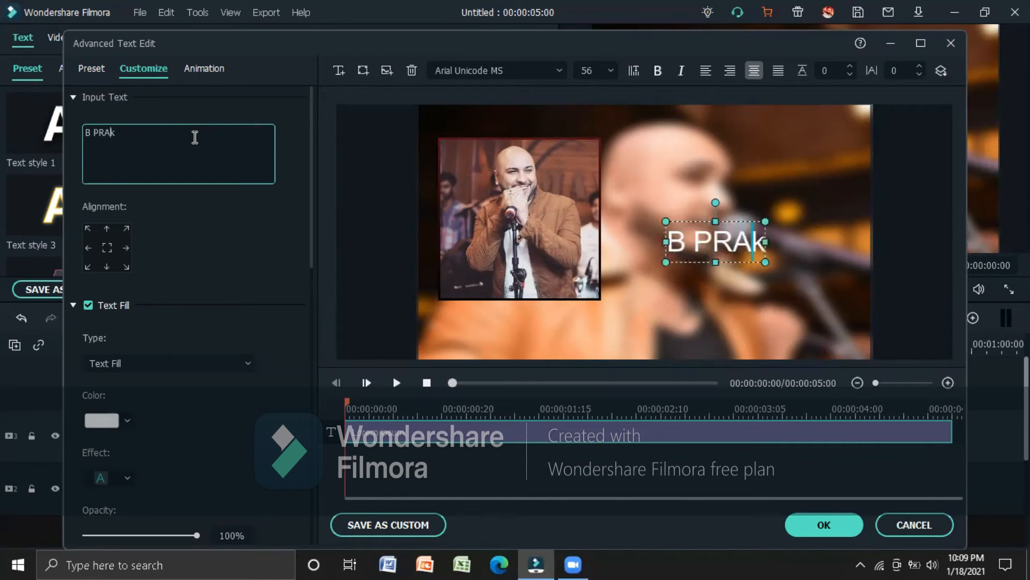
pyautogui.write('A')
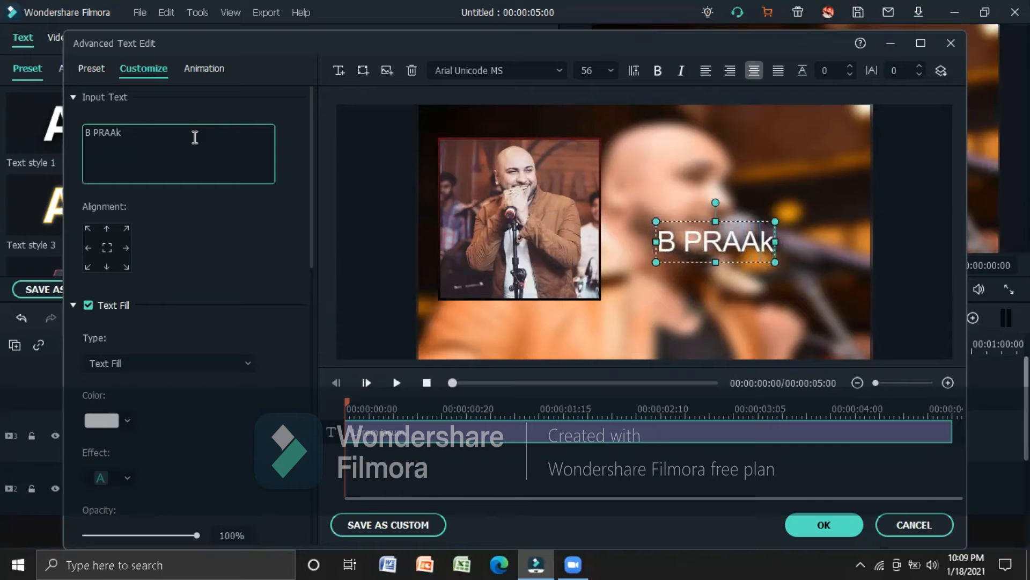
pyautogui.press('BackSpace')
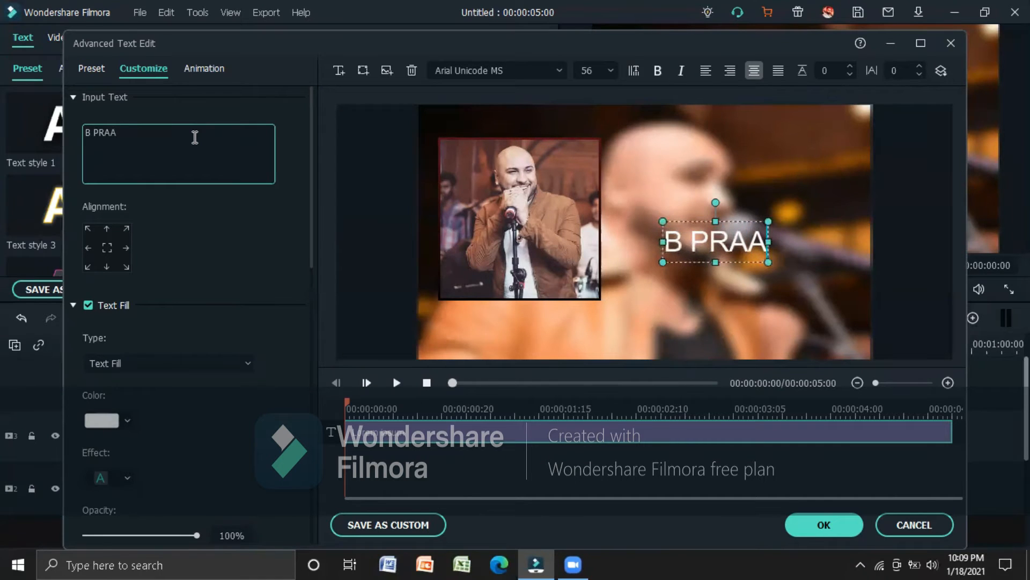
pyautogui.write('K')
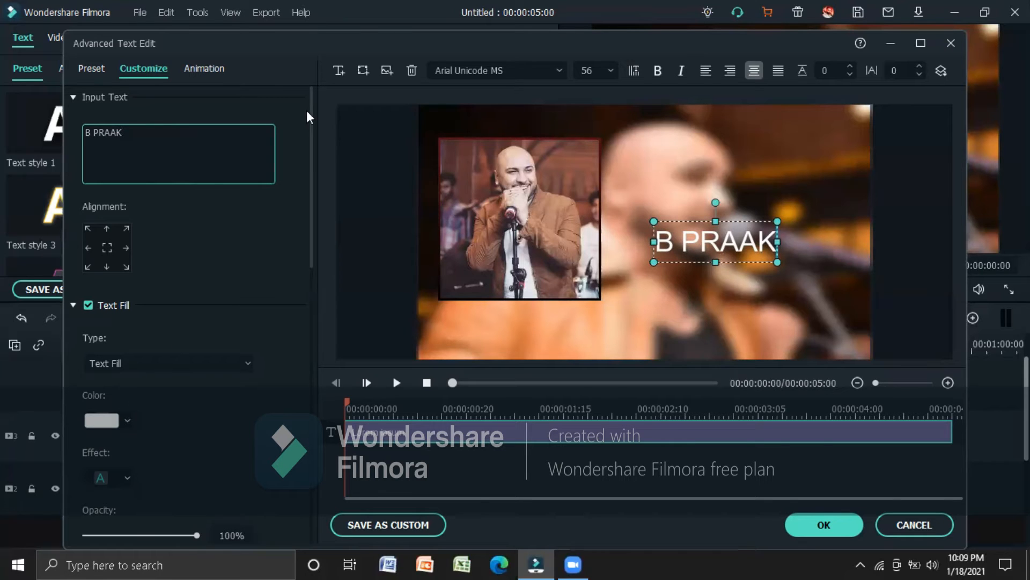
# - Set the B PRAAK title's font size to 80 and enlarge its text box down and to the right
pyautogui.click(612, 72)
pyautogui.scroll(-1, 598, 204)
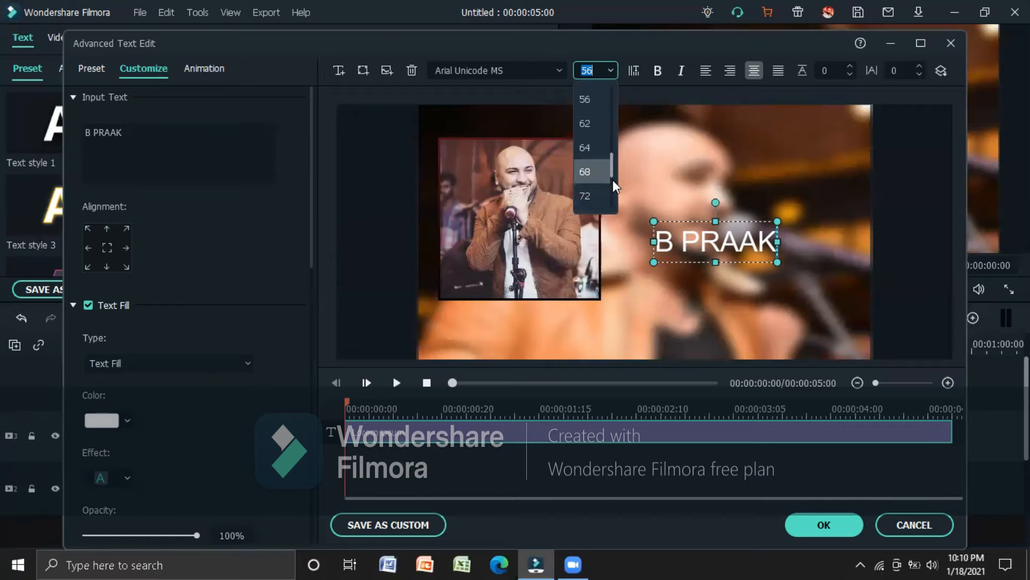
pyautogui.scroll(-1, 607, 183)
pyautogui.click(600, 174)
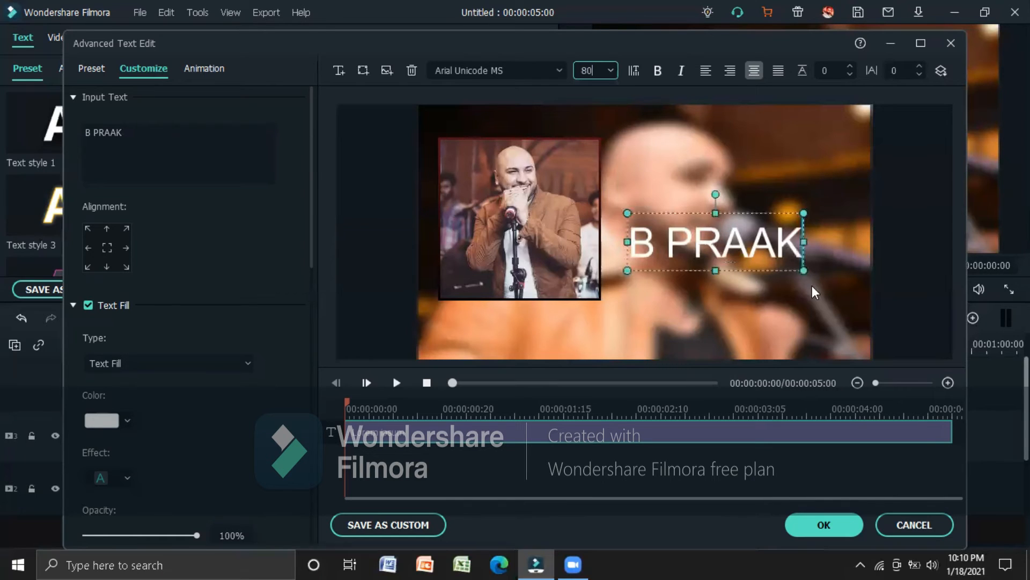
pyautogui.moveTo(803, 271); pyautogui.dragTo(838, 287)
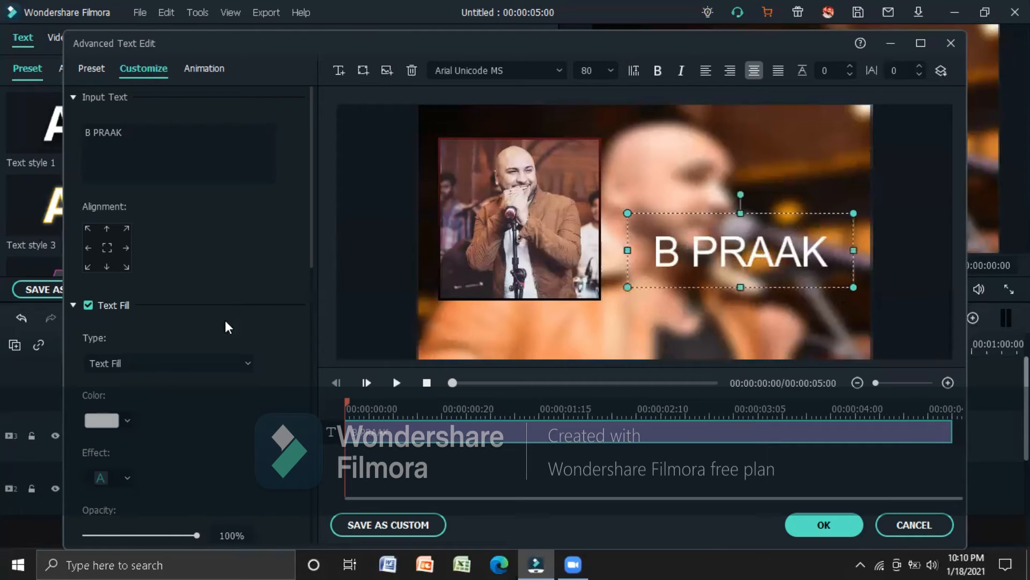
# - Change the title's text fill to Image fill, using the b-praak-singer-wikipedia image from the Movavi Library folder
pyautogui.click(246, 364)
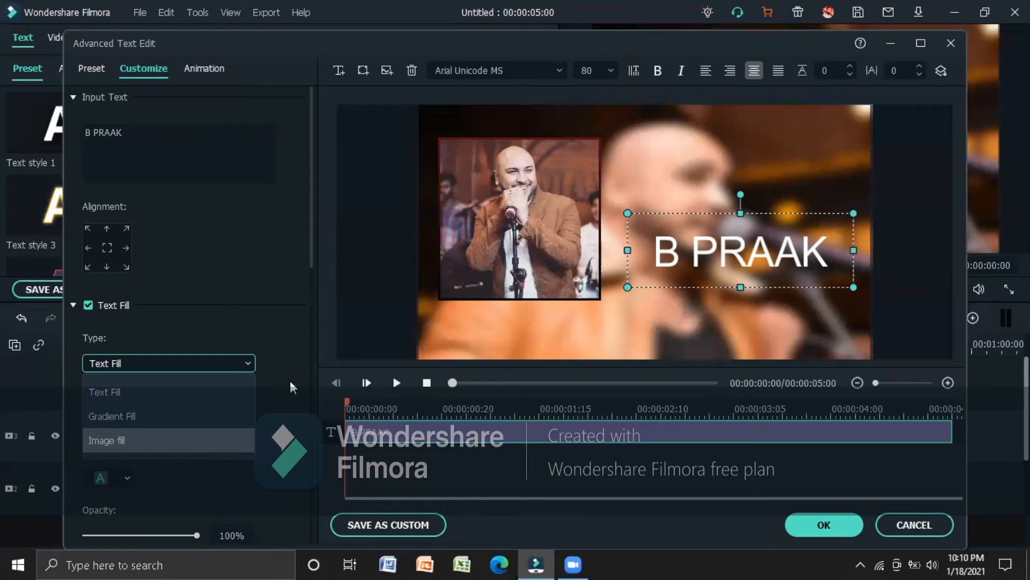
pyautogui.click(224, 441)
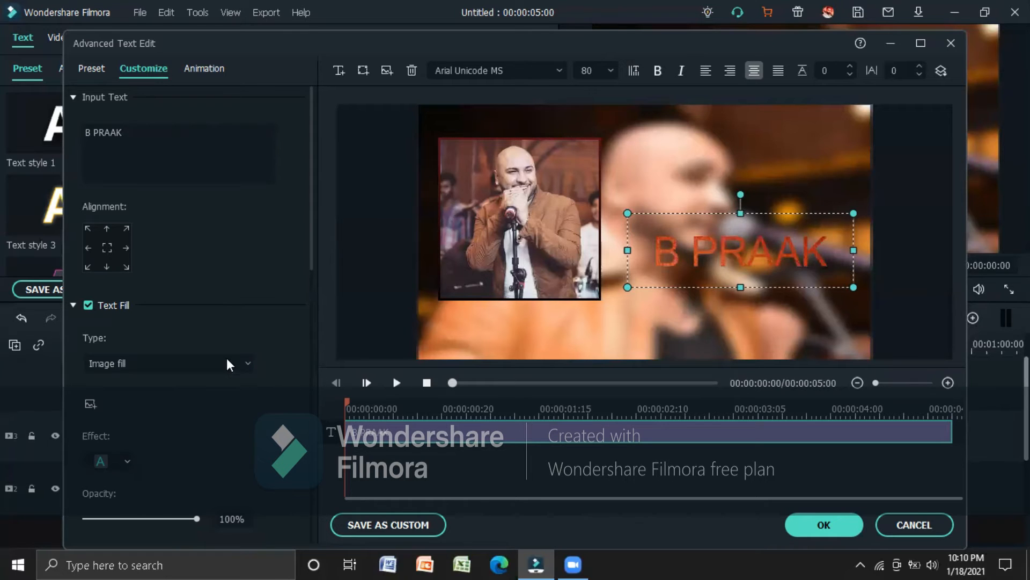
pyautogui.click(92, 401)
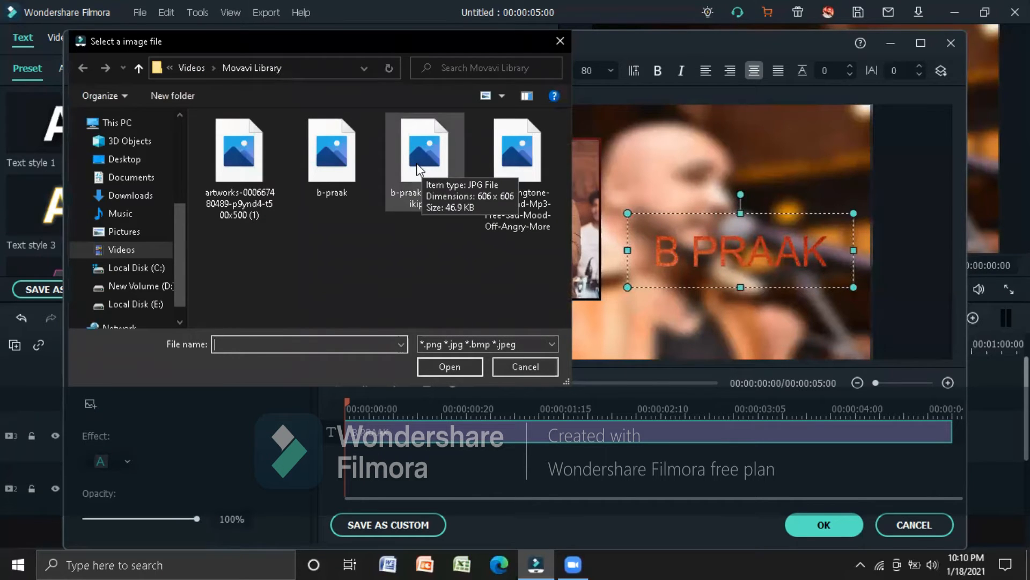
pyautogui.click(422, 165)
pyautogui.press('Return')
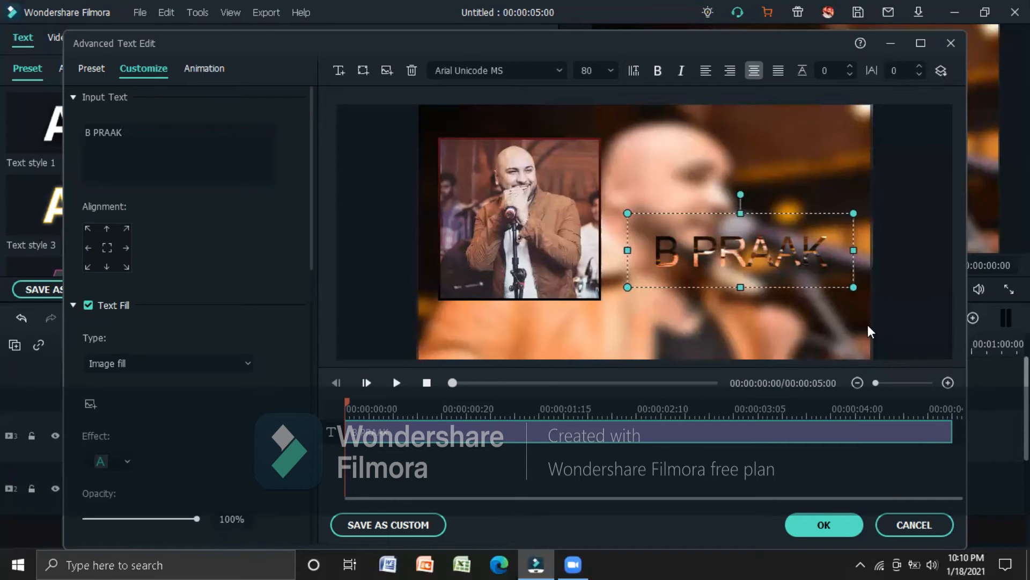
# - Move the B PRAAK title slightly higher in the frame and accept the text edits
pyautogui.moveTo(784, 244); pyautogui.dragTo(783, 215)
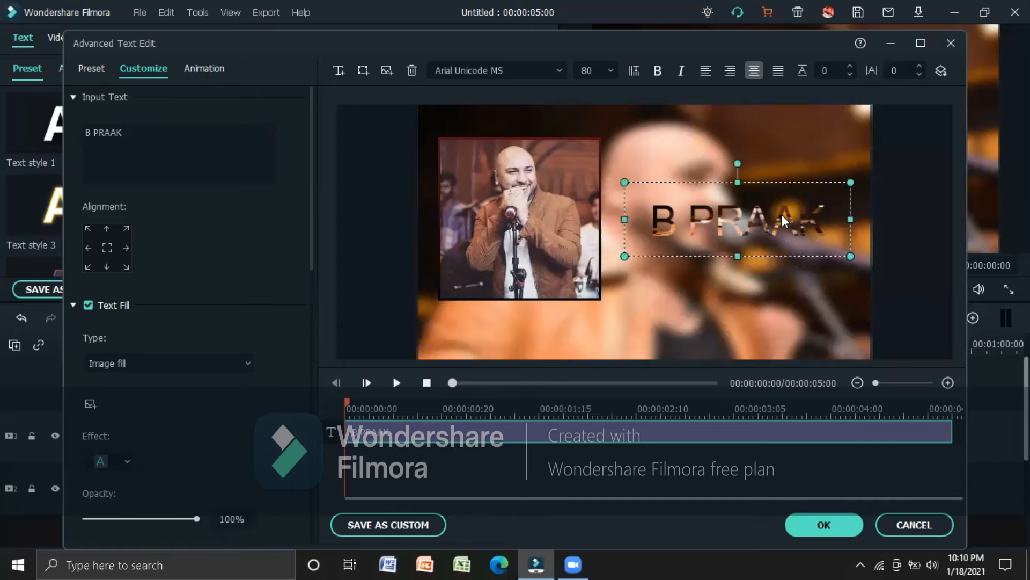
pyautogui.click(818, 531)
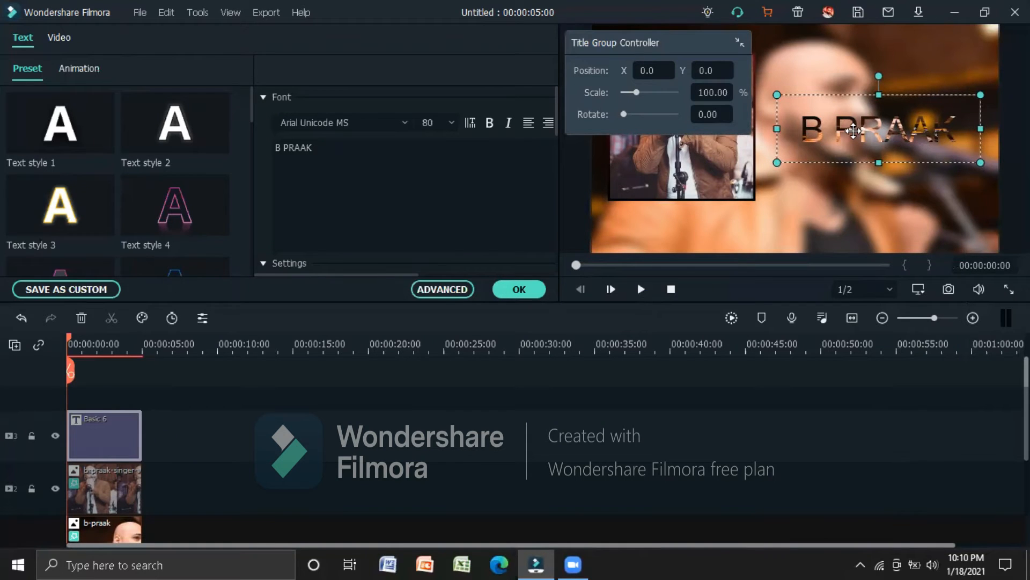
pyautogui.click(528, 289)
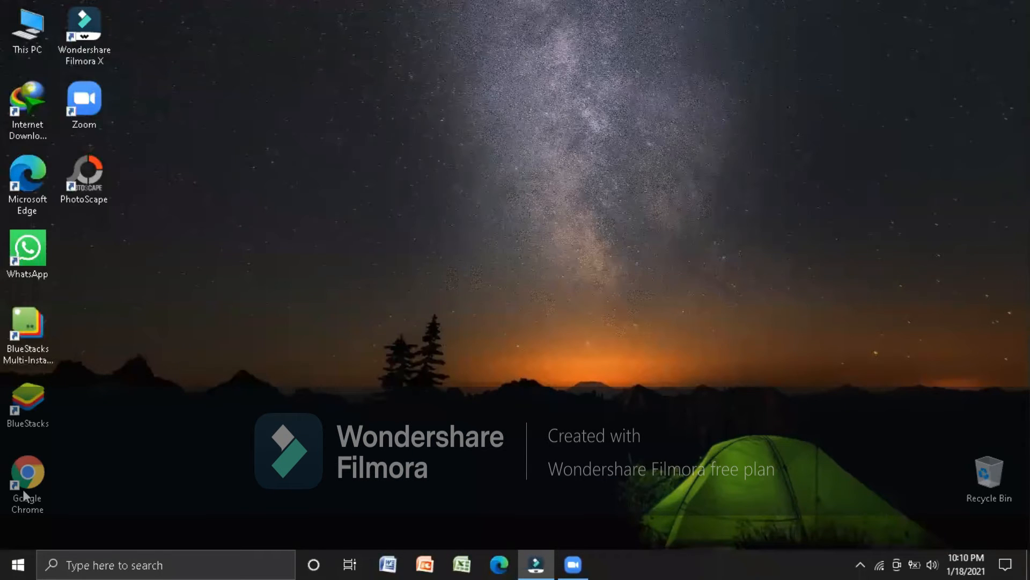
# - Switch to Google Chrome and go to musicvid.org
pyautogui.click(23, 488)
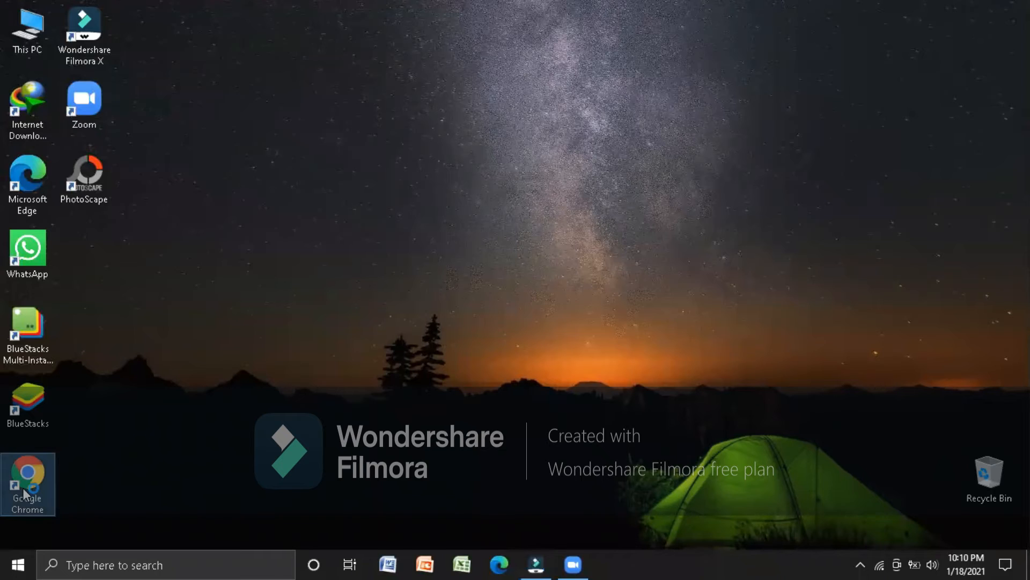
pyautogui.doubleClick(23, 487)
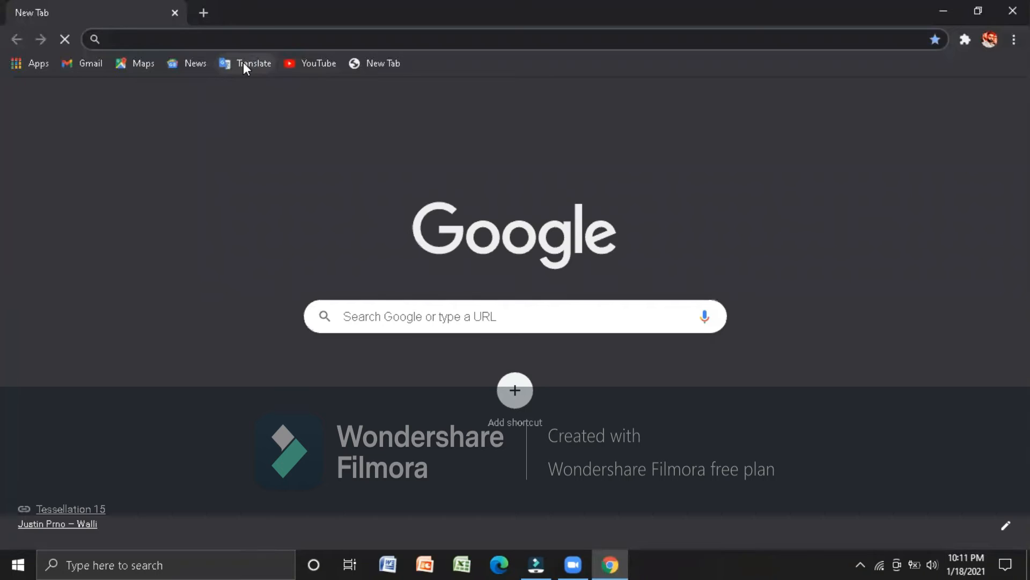
pyautogui.write('music')
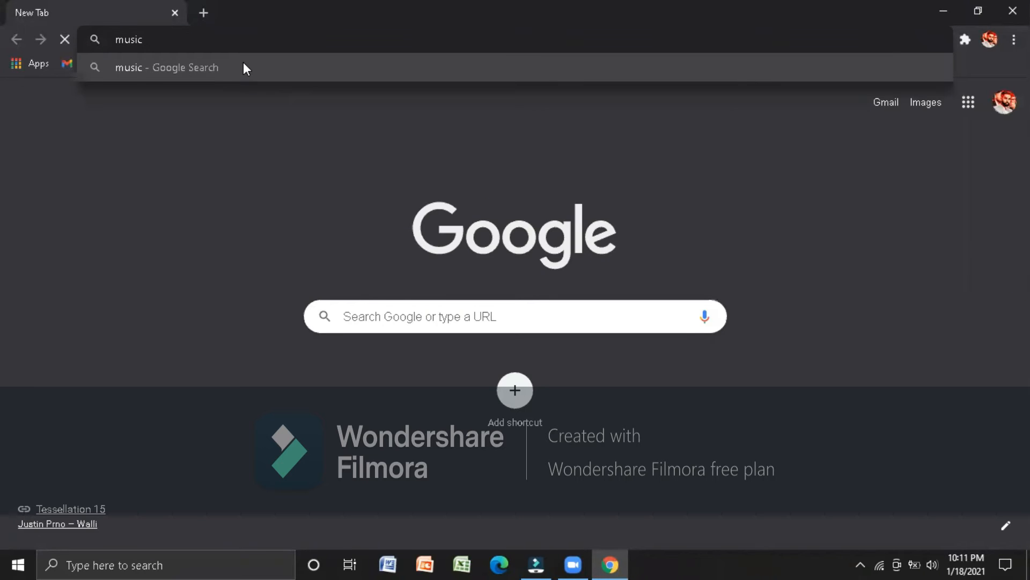
pyautogui.write('vid.')
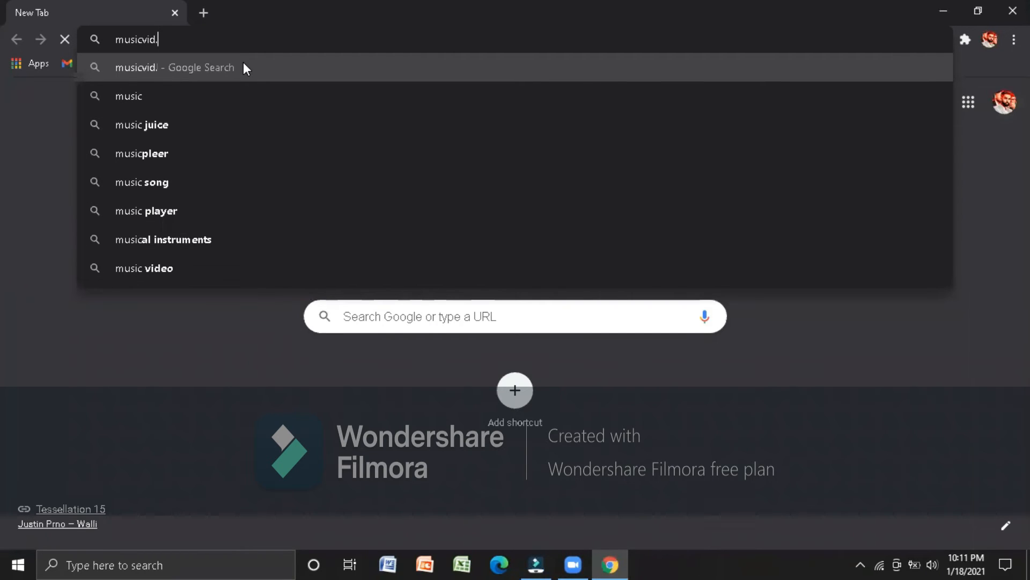
pyautogui.write('org')
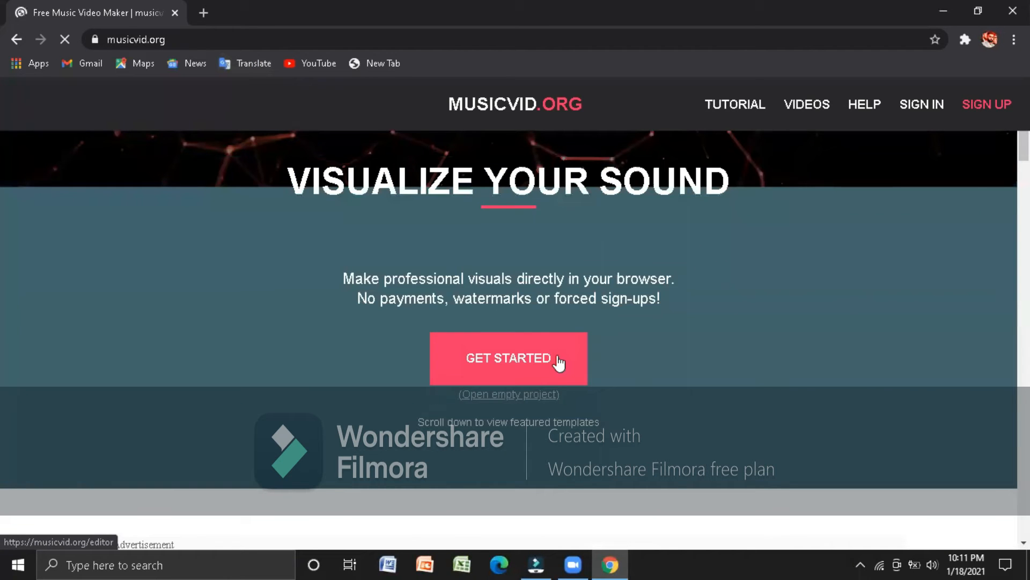
# - Open the Monstercat Bar Visualizer template from the featured projects in the musicvid.org editor
pyautogui.click(555, 362)
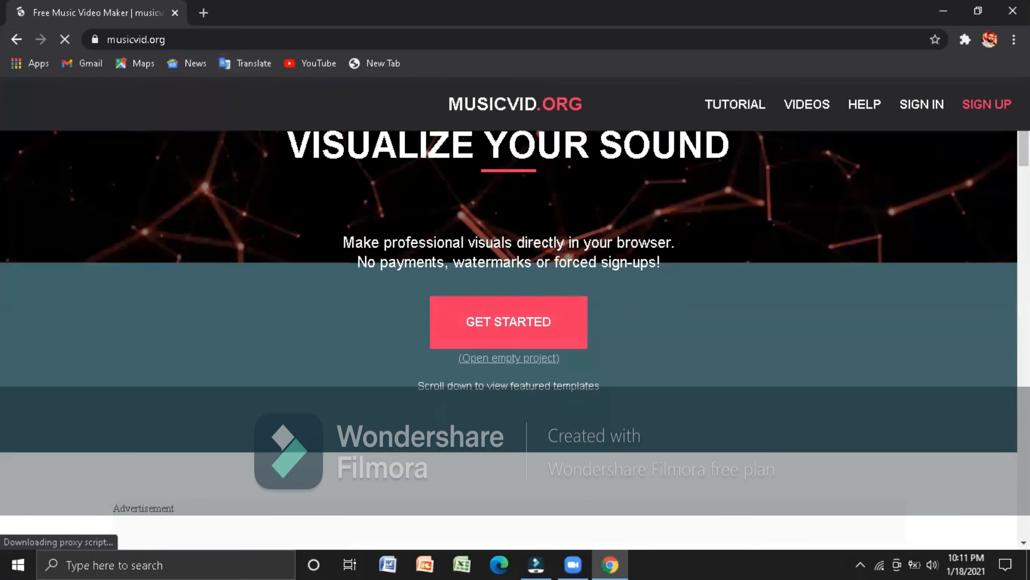
pyautogui.scroll(-6, 509, 322)
pyautogui.scroll(-3, 508, 322)
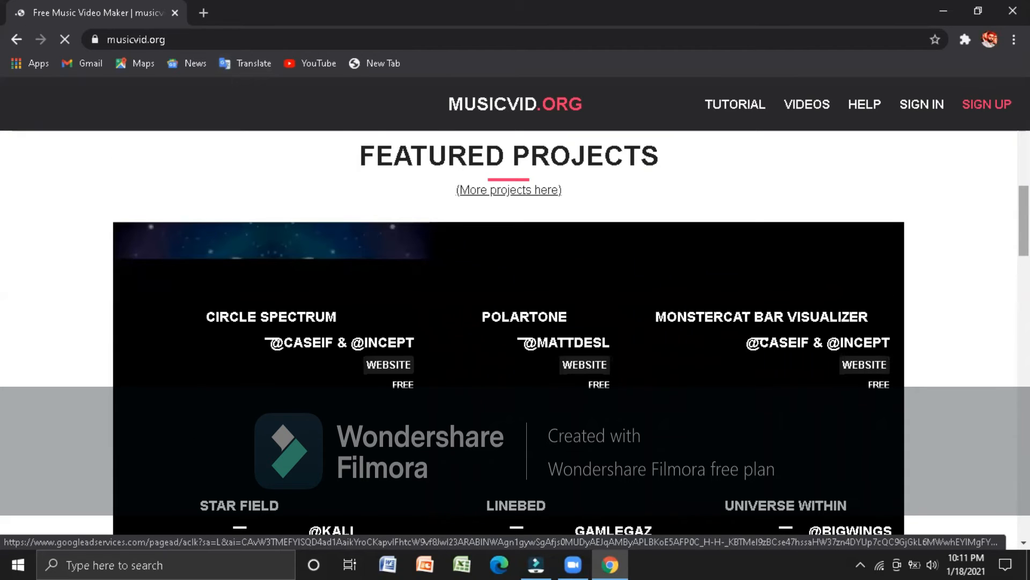
pyautogui.scroll(-1, 890, 211)
pyautogui.click(791, 264)
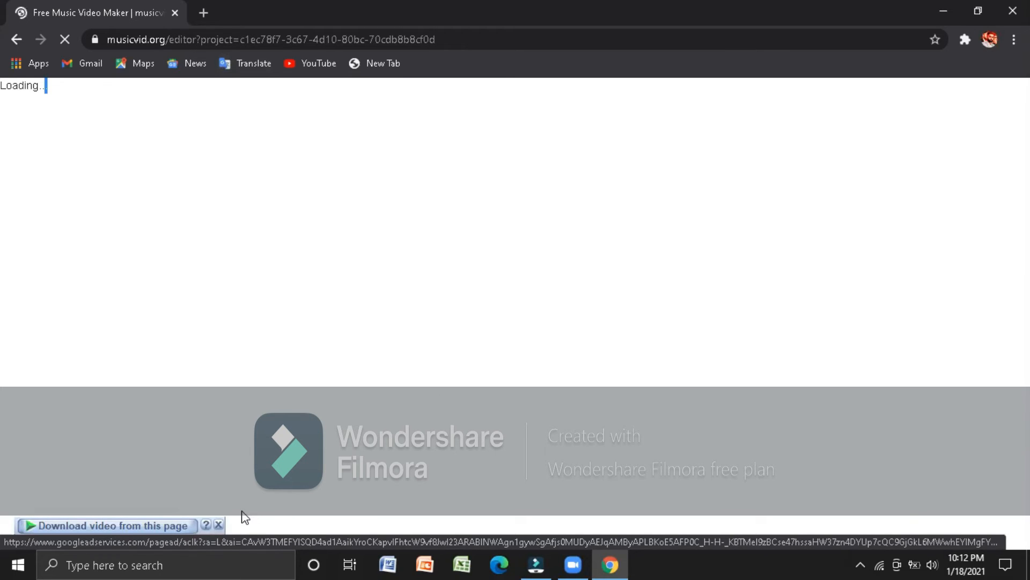
# - Choose to load audio from the computer and pick the B Praak- Dil Tod Ke Official Song file in the Downloads Video folder
pyautogui.click(219, 524)
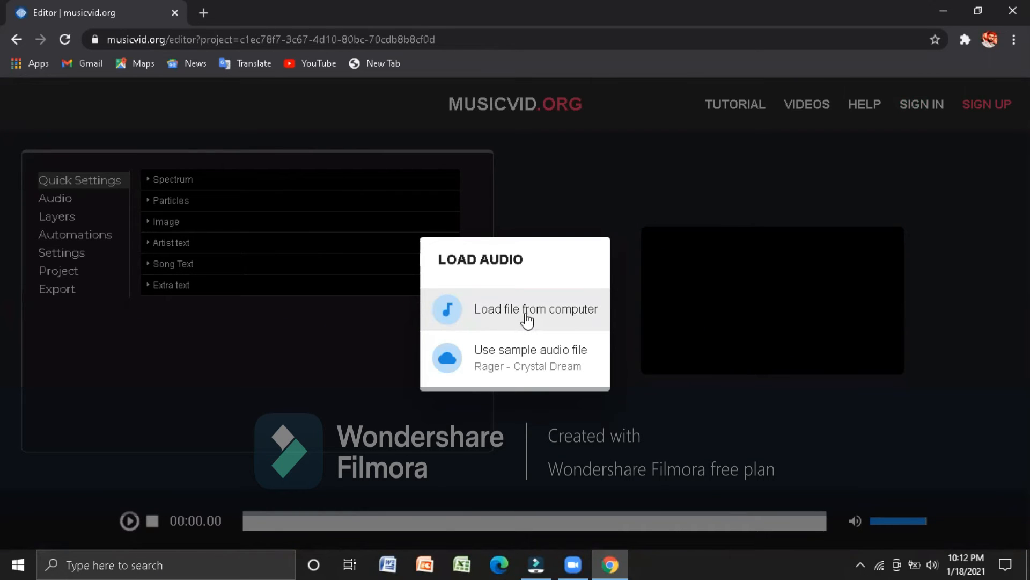
pyautogui.click(527, 320)
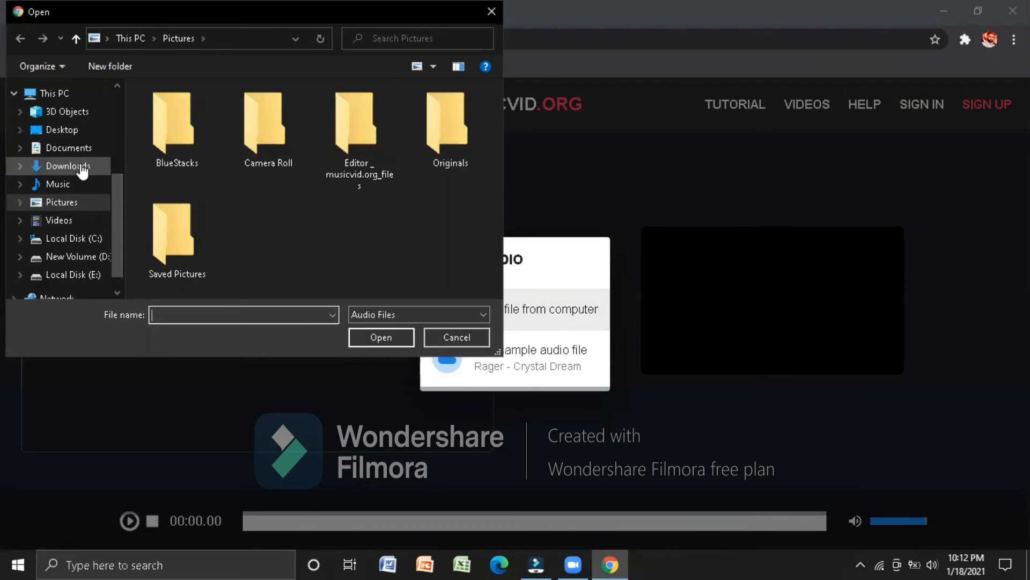
pyautogui.click(81, 168)
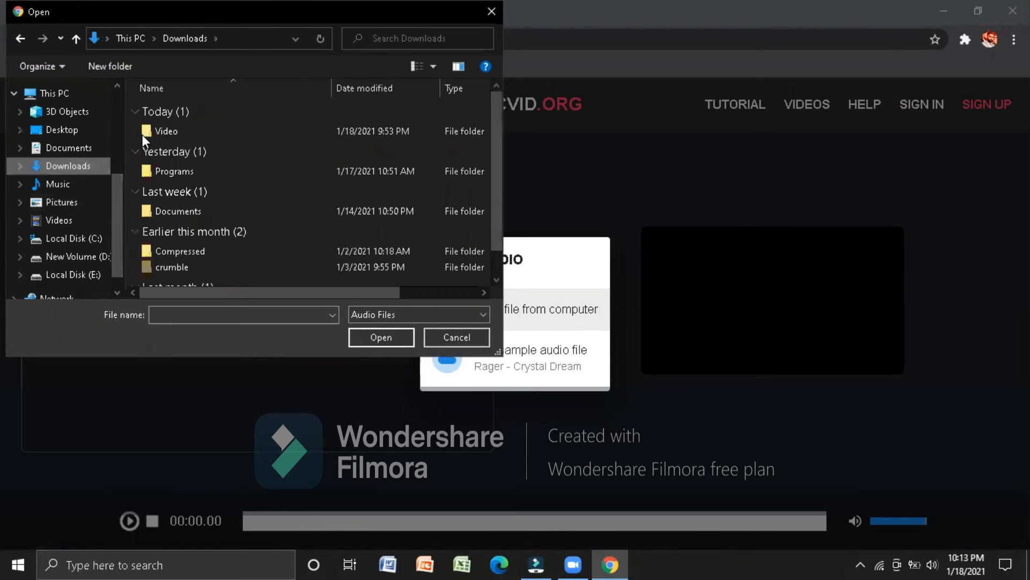
pyautogui.doubleClick(143, 135)
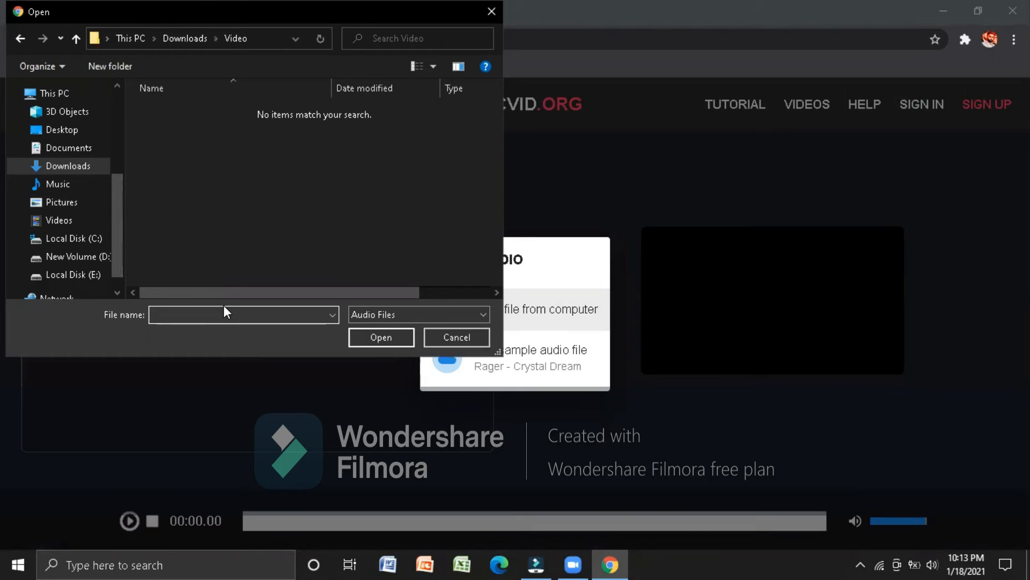
pyautogui.write('B')
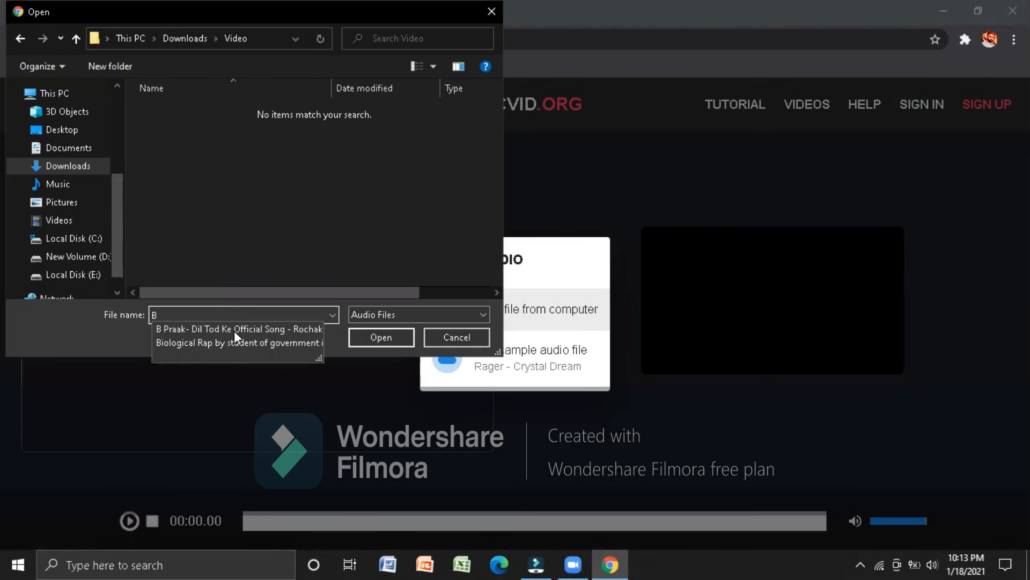
pyautogui.click(237, 331)
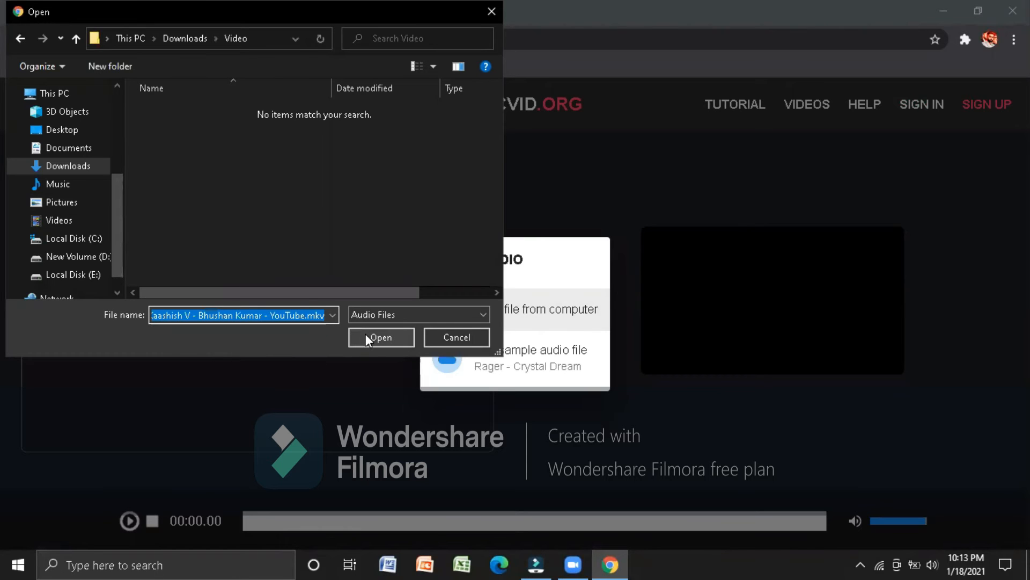
# - Try to shorten the chosen song's file name by removing its ending, including YouTube.mkv
pyautogui.click(315, 321)
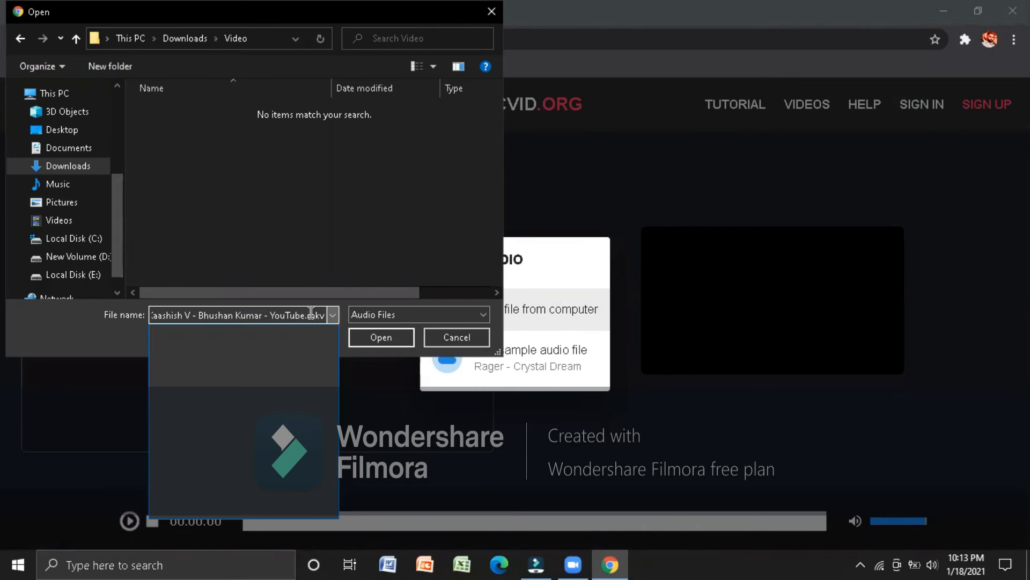
pyautogui.click(311, 312)
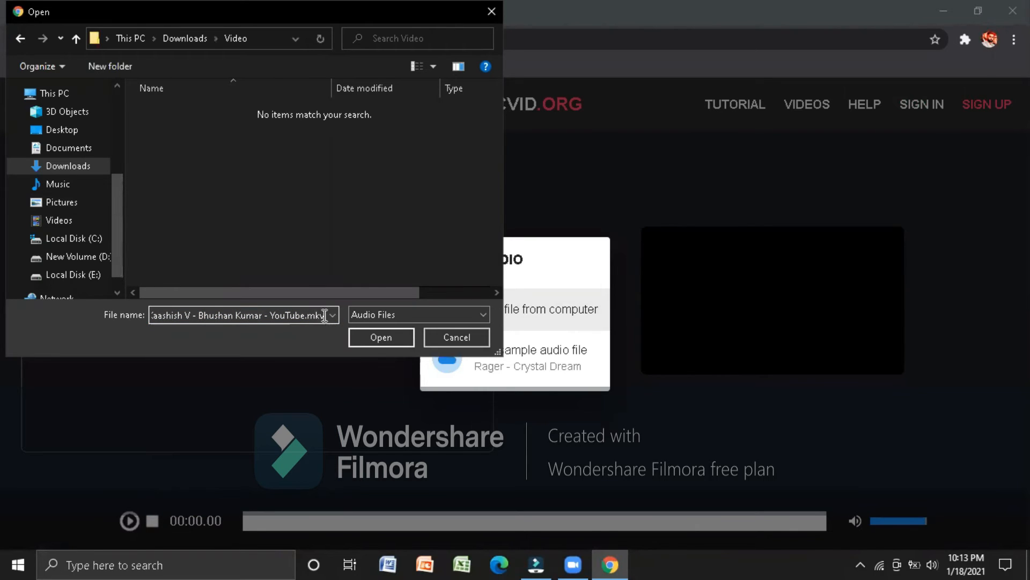
pyautogui.doubleClick(325, 315)
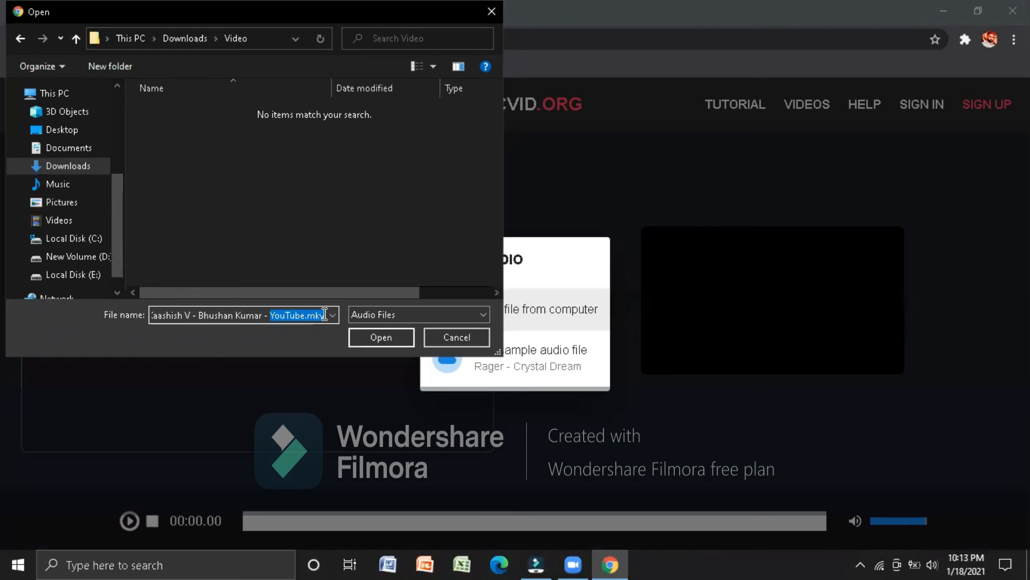
pyautogui.press('BackSpace')
pyautogui.press('BackSpace')
pyautogui.press('BackSpace')
pyautogui.press('BackSpace')
pyautogui.press('BackSpace')
pyautogui.press('BackSpace')
pyautogui.press('BackSpace')
pyautogui.press('BackSpace')
pyautogui.press('BackSpace')
pyautogui.press('BackSpace')
pyautogui.press('BackSpace')
pyautogui.press('BackSpace')
pyautogui.press('BackSpace')
pyautogui.press('BackSpace')
pyautogui.press('BackSpace')
pyautogui.press('BackSpace')
pyautogui.press('BackSpace')
pyautogui.press('BackSpace')
pyautogui.press('BackSpace')
pyautogui.press('BackSpace')
pyautogui.press('BackSpace')
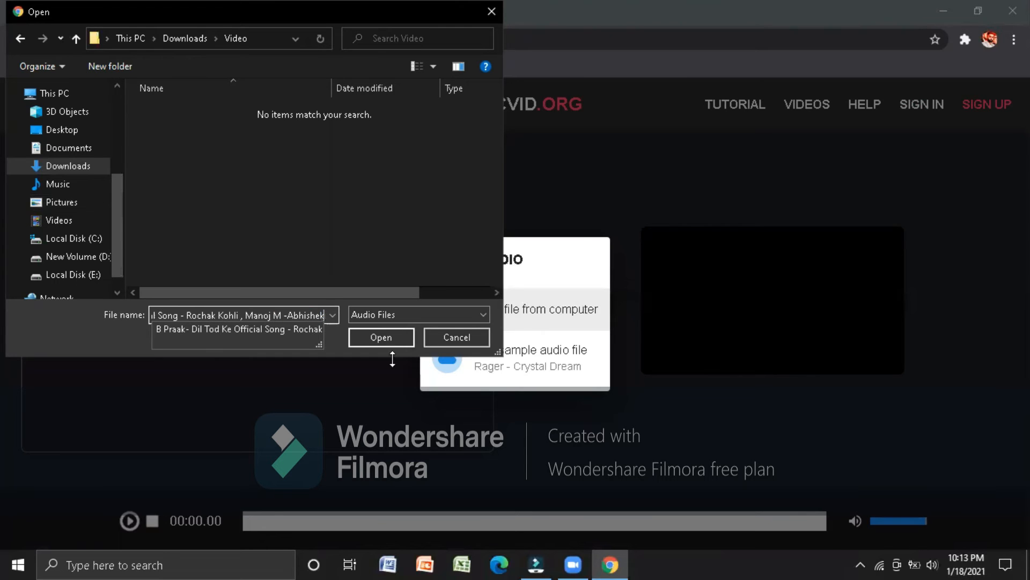
# - Reselect the suggested B Praak- Dil Tod Ke Official Song file and open it as the project's audio
pyautogui.click(312, 326)
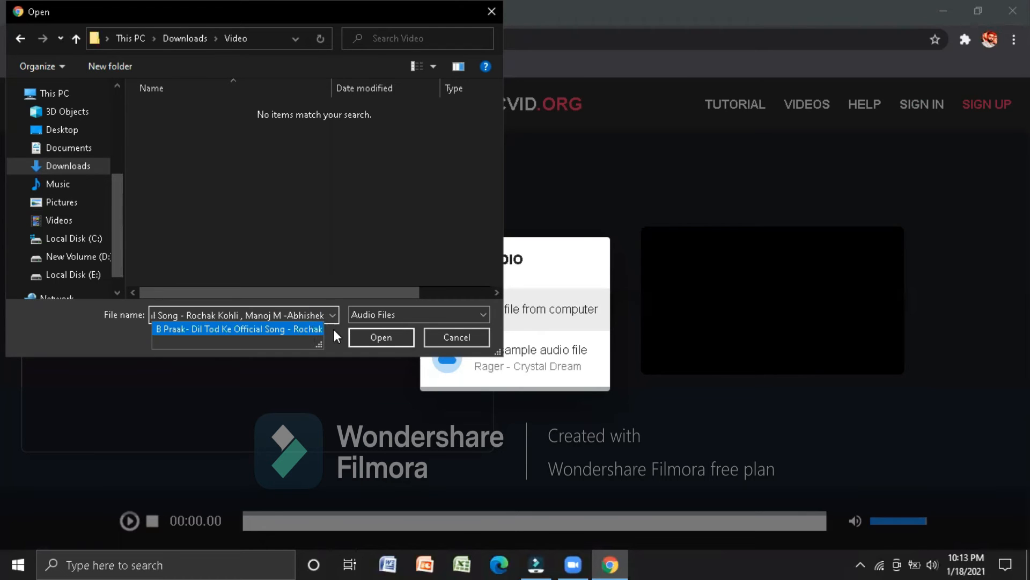
pyautogui.click(370, 341)
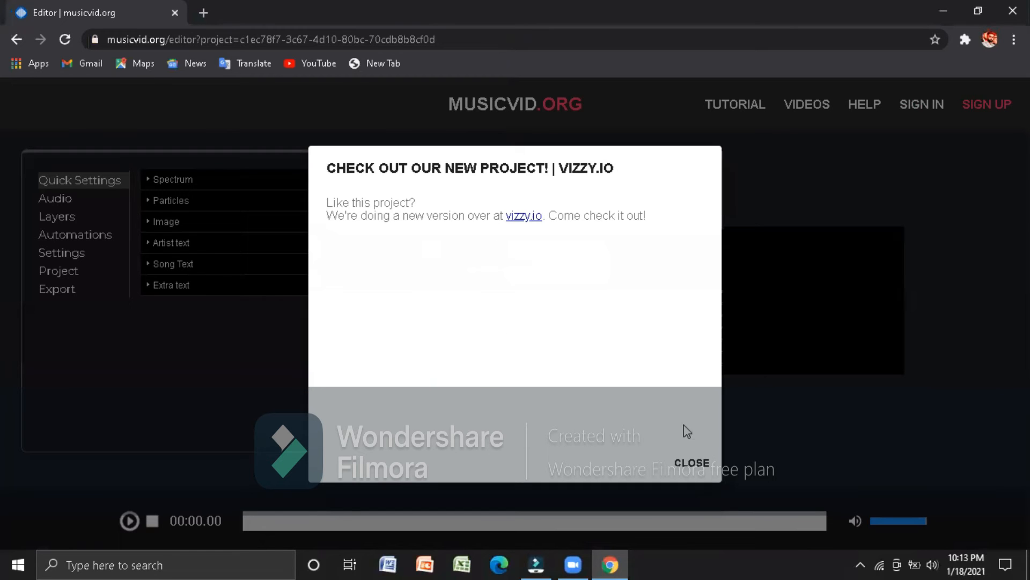
# - Dismiss the new-project announcement and the welcome message, and expand the Spectrum quick settings
pyautogui.click(693, 461)
pyautogui.click(150, 182)
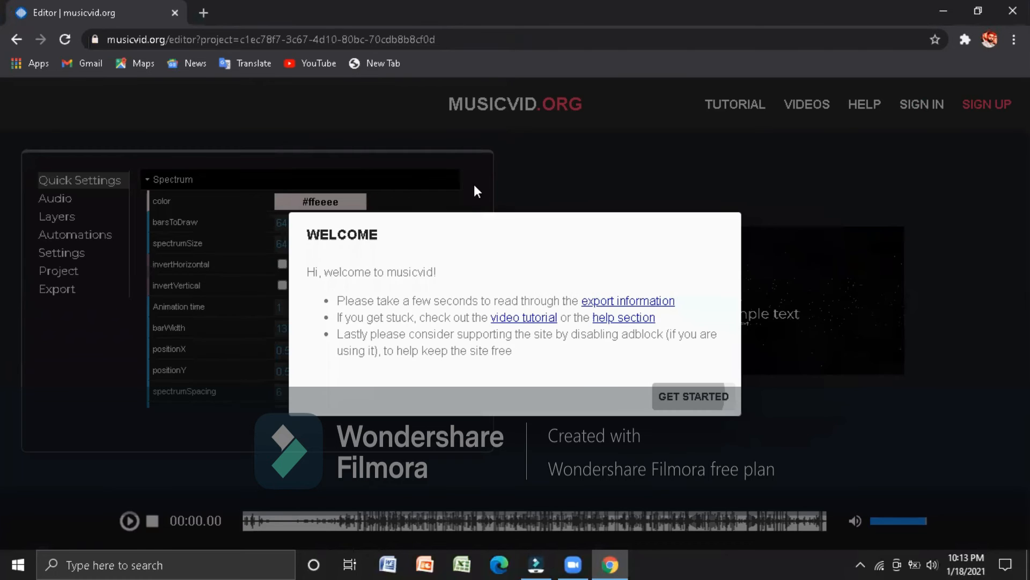
pyautogui.click(474, 192)
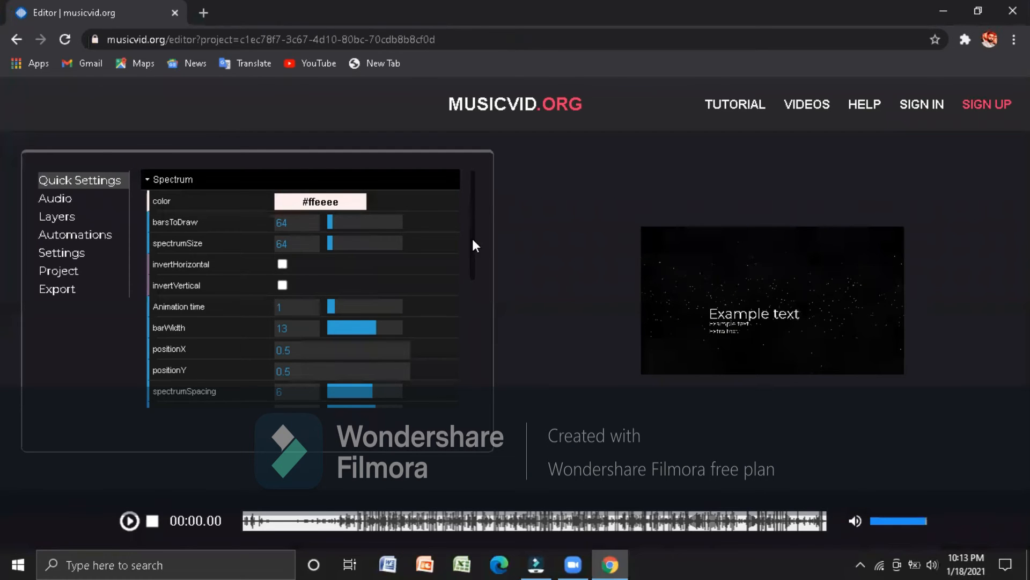
# - In the Particles settings, turn off visibility of the fleck, particle and bokeh systems
pyautogui.scroll(-3, 475, 321)
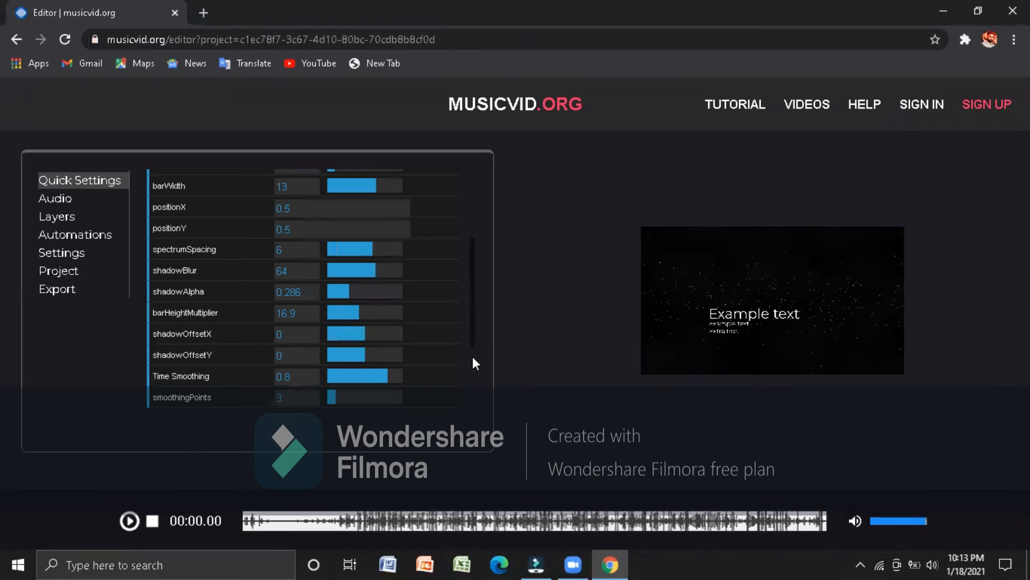
pyautogui.scroll(-2, 472, 356)
pyautogui.scroll(-1, 140, 312)
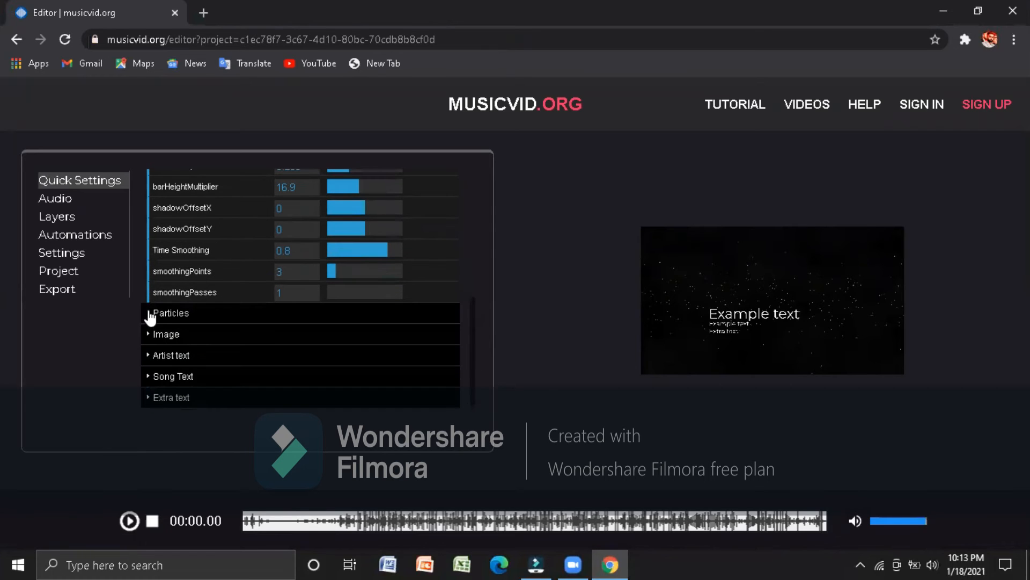
pyautogui.click(149, 315)
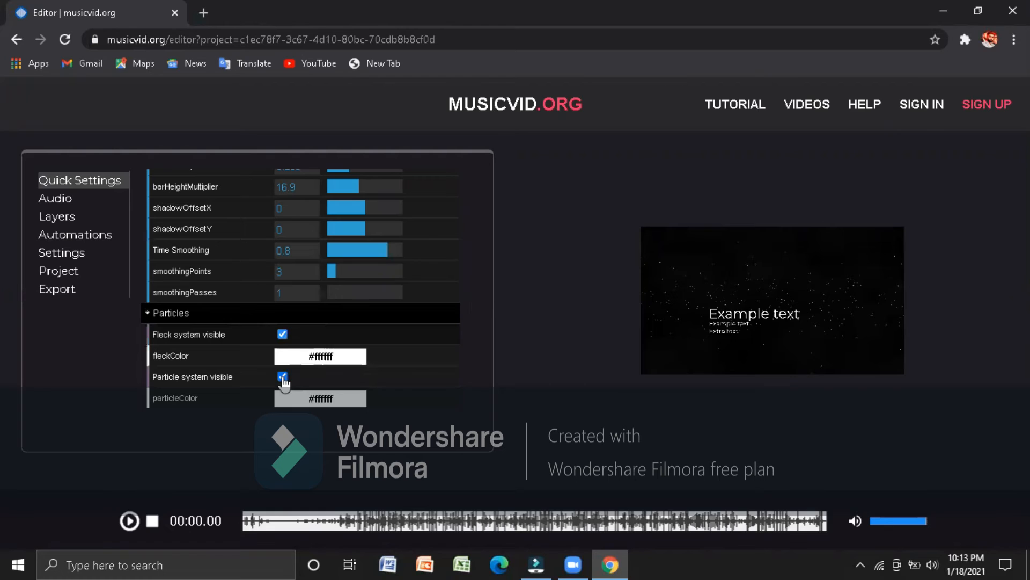
pyautogui.click(283, 334)
pyautogui.click(282, 376)
pyautogui.click(282, 378)
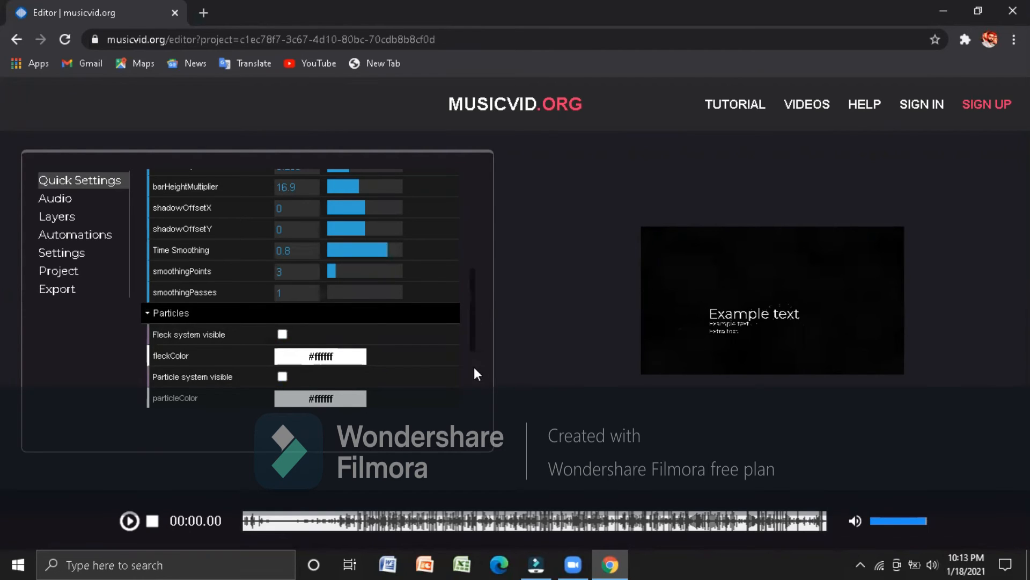
pyautogui.scroll(-2, 462, 360)
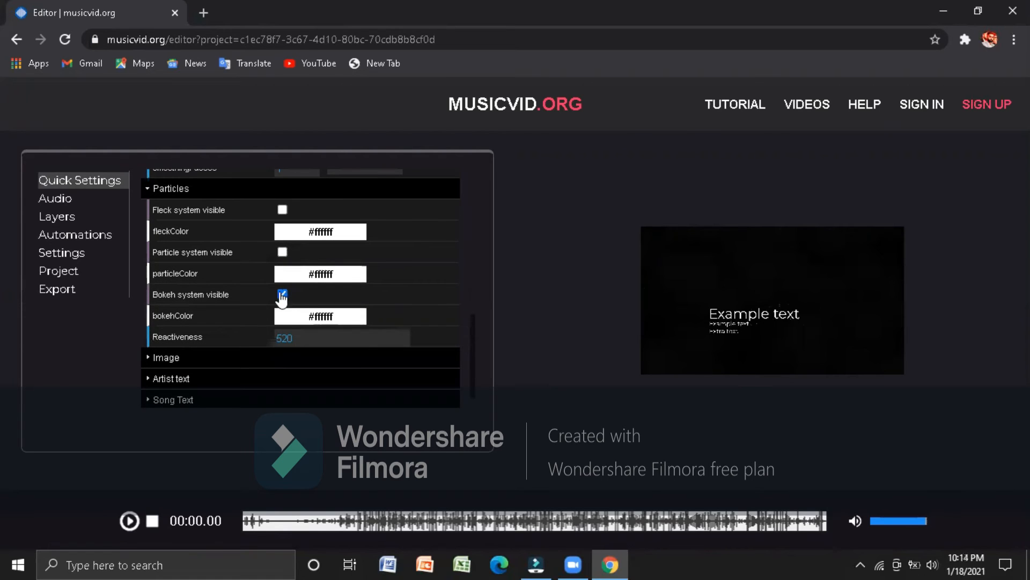
pyautogui.moveTo(282, 280)
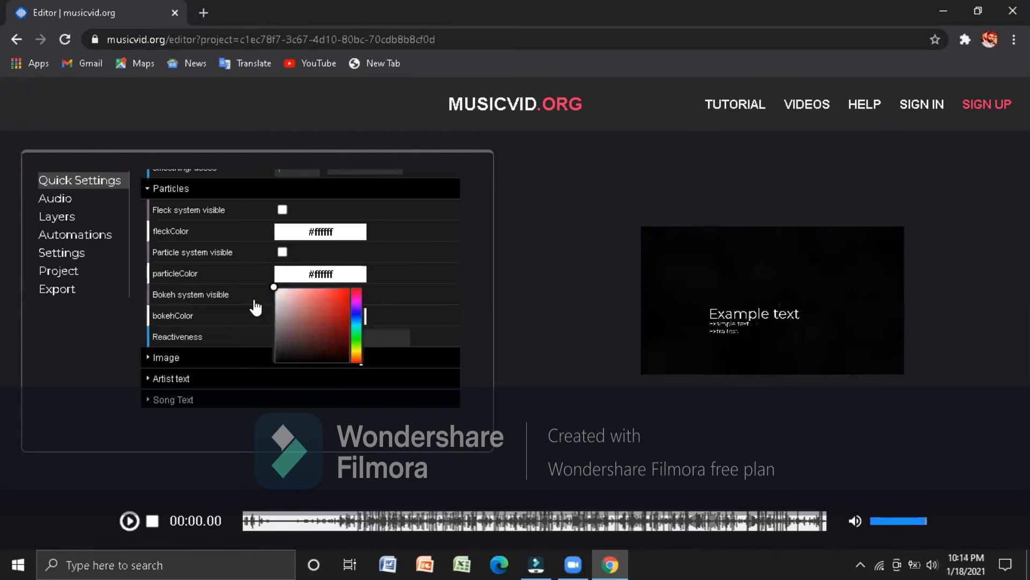
pyautogui.click(282, 295)
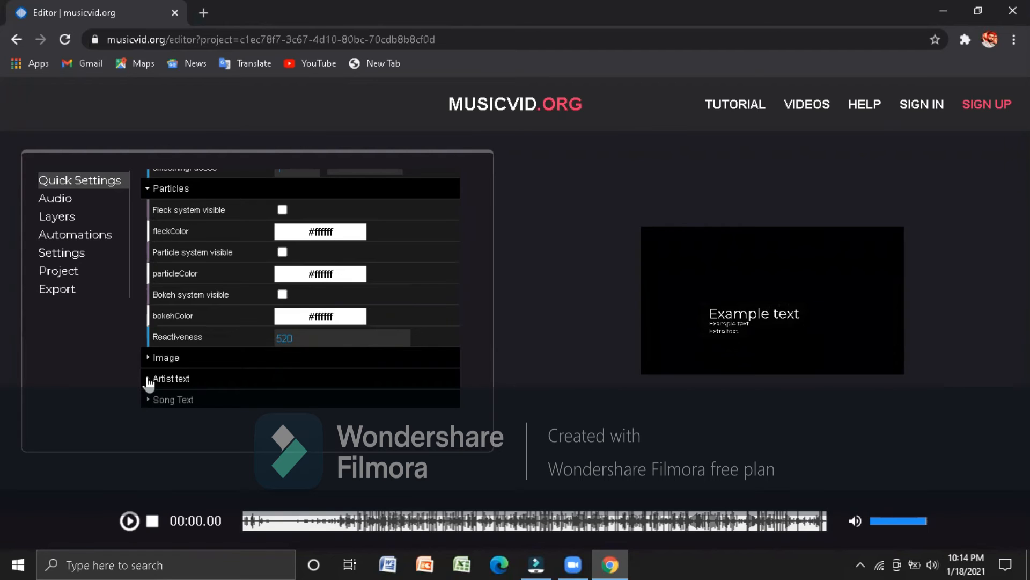
# - Expand the Artist text settings and clear the example text so it is empty
pyautogui.click(150, 380)
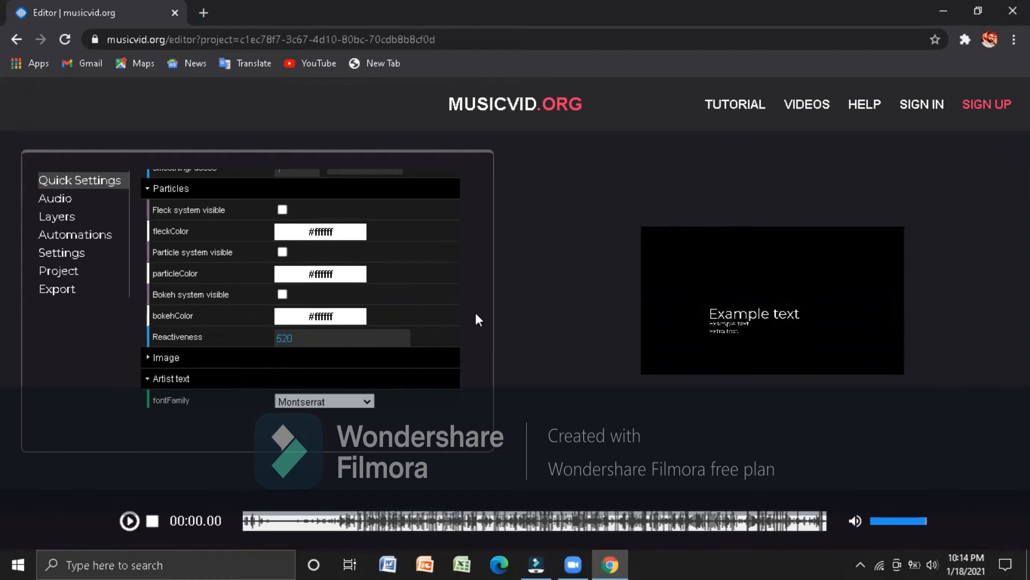
pyautogui.scroll(-1, 472, 338)
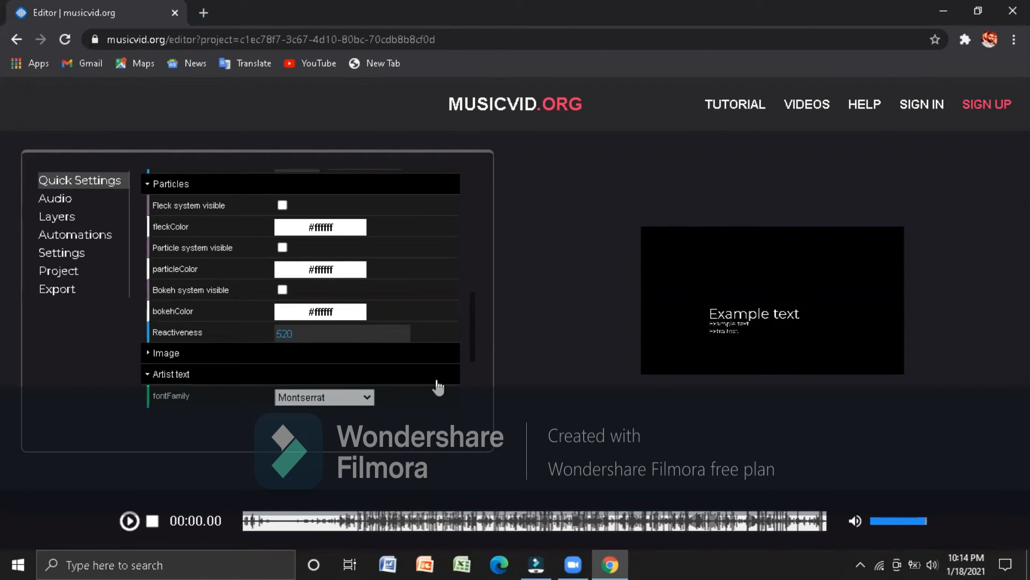
pyautogui.scroll(-3, 393, 361)
pyautogui.click(394, 360)
pyautogui.hotkey('ctrl', 'a')
pyautogui.press('BackSpace')
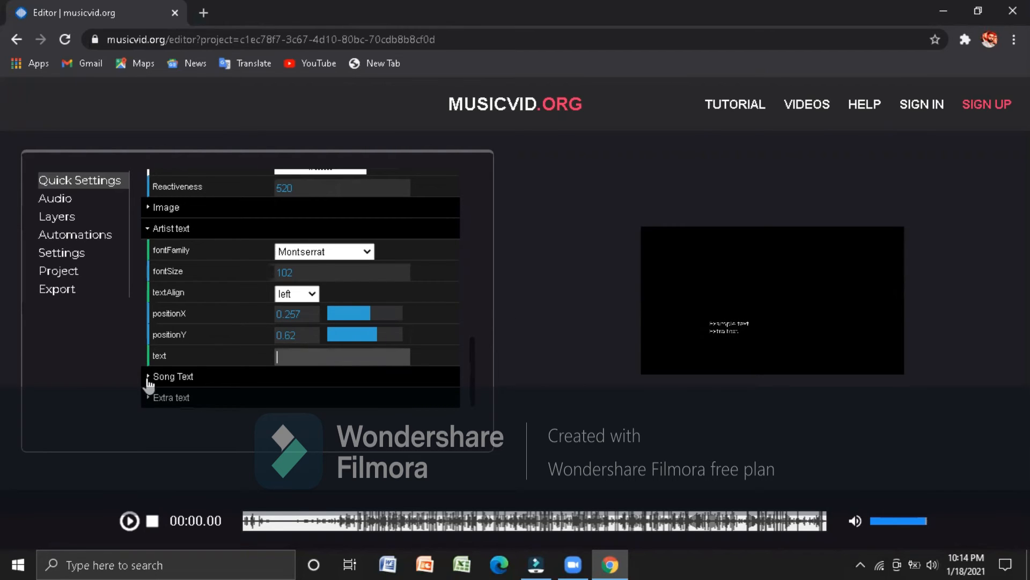
# - Expand the Song Text settings and delete its placeholder text
pyautogui.click(285, 384)
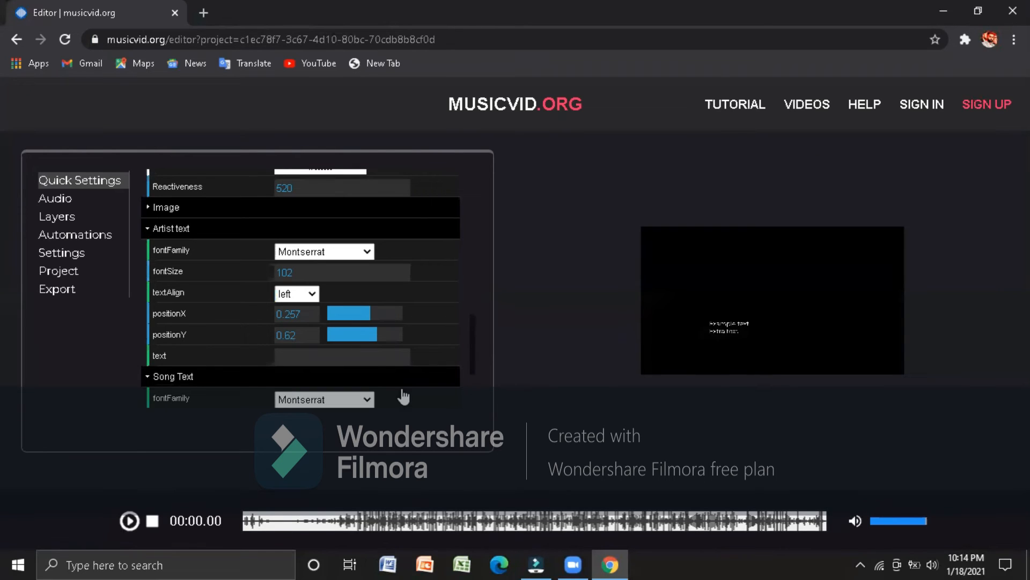
pyautogui.scroll(-2, 386, 381)
pyautogui.click(377, 374)
pyautogui.press('BackSpace')
pyautogui.press('BackSpace')
pyautogui.press('BackSpace')
pyautogui.press('BackSpace')
pyautogui.press('BackSpace')
pyautogui.press('BackSpace')
pyautogui.press('BackSpace')
pyautogui.press('BackSpace')
pyautogui.press('BackSpace')
pyautogui.press('BackSpace')
pyautogui.press('BackSpace')
pyautogui.press('BackSpace')
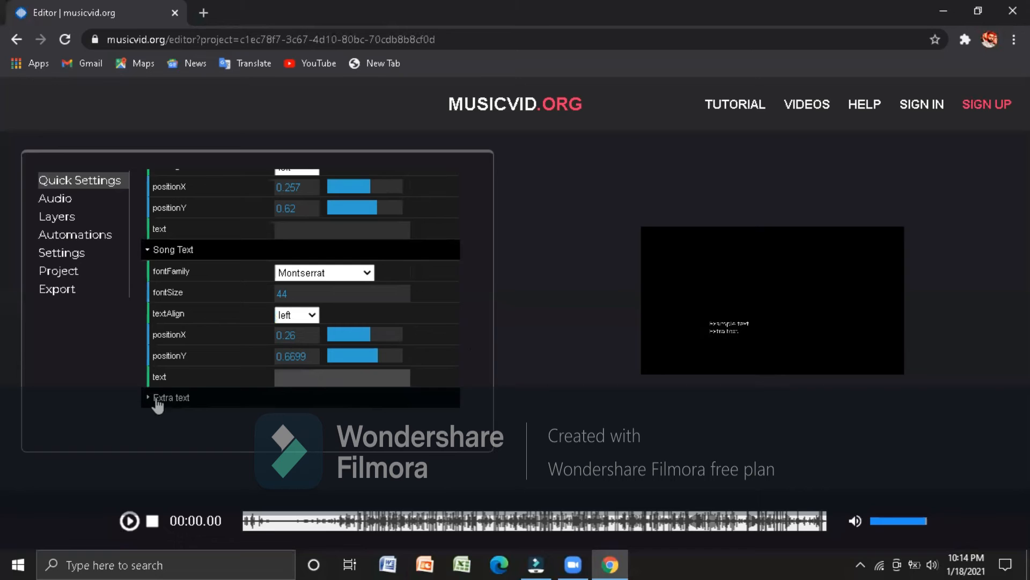
# - Expand the Extra text settings and delete the remaining placeholder text
pyautogui.click(201, 398)
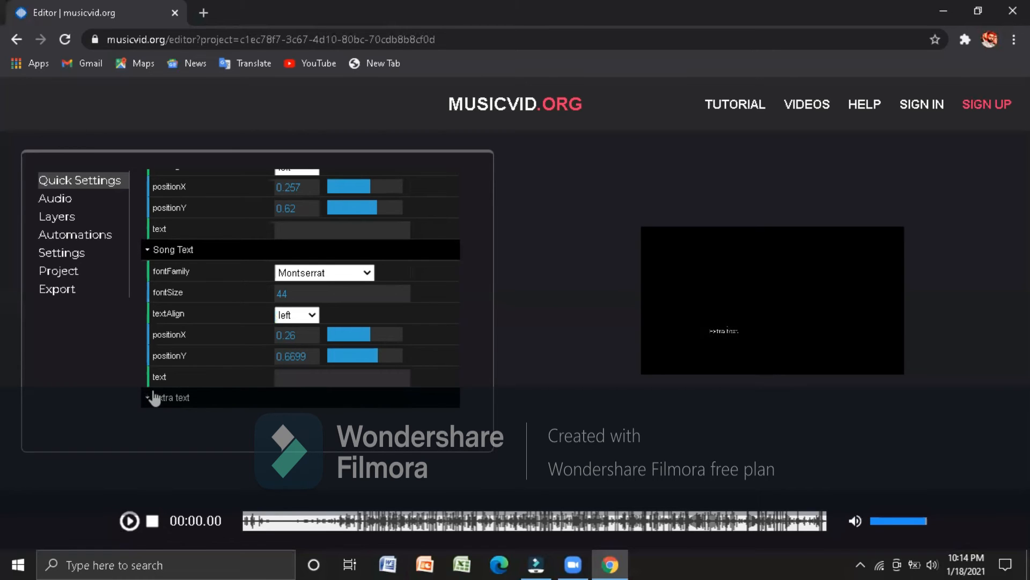
pyautogui.click(149, 400)
pyautogui.scroll(-3, 393, 405)
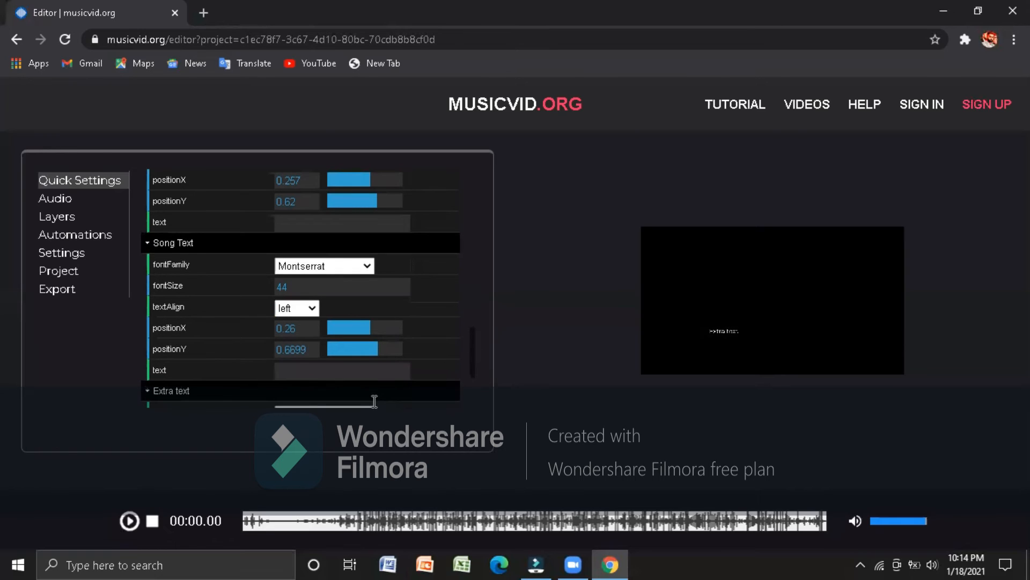
pyautogui.click(375, 402)
pyautogui.press('BackSpace')
pyautogui.press('BackSpace')
pyautogui.press('BackSpace')
pyautogui.press('BackSpace')
pyautogui.press('BackSpace')
pyautogui.press('BackSpace')
pyautogui.press('BackSpace')
pyautogui.press('BackSpace')
pyautogui.press('BackSpace')
pyautogui.press('BackSpace')
# - Collapse the Extra text, Song Text, Artist text and Particles settings groups
pyautogui.click(148, 274)
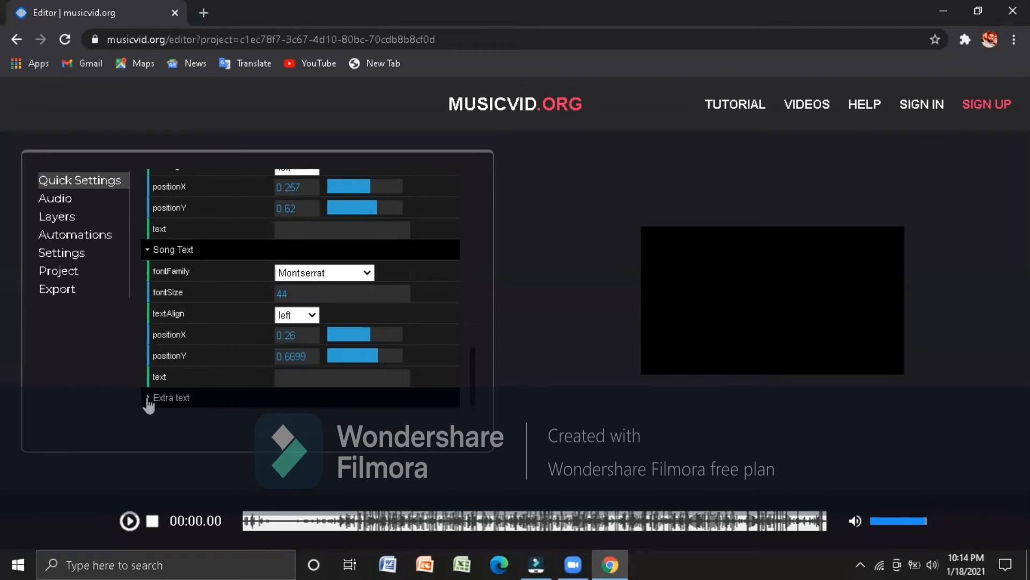
pyautogui.click(149, 250)
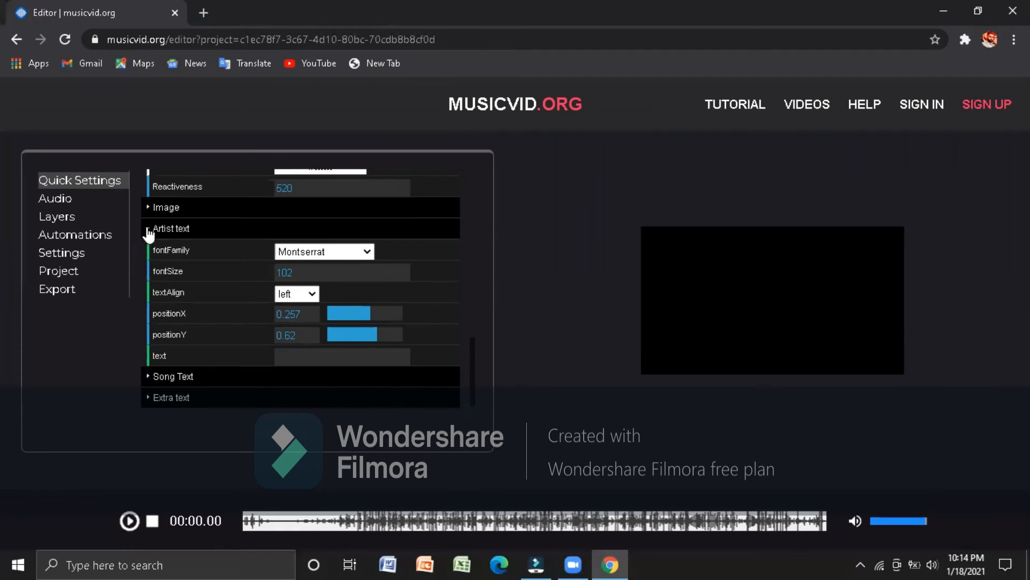
pyautogui.click(149, 228)
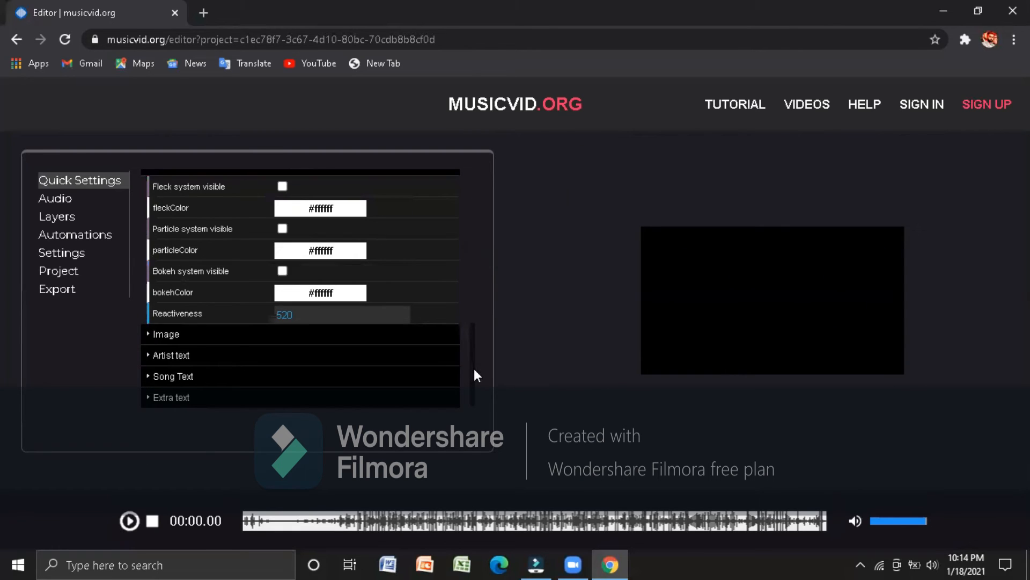
pyautogui.scroll(3, 472, 310)
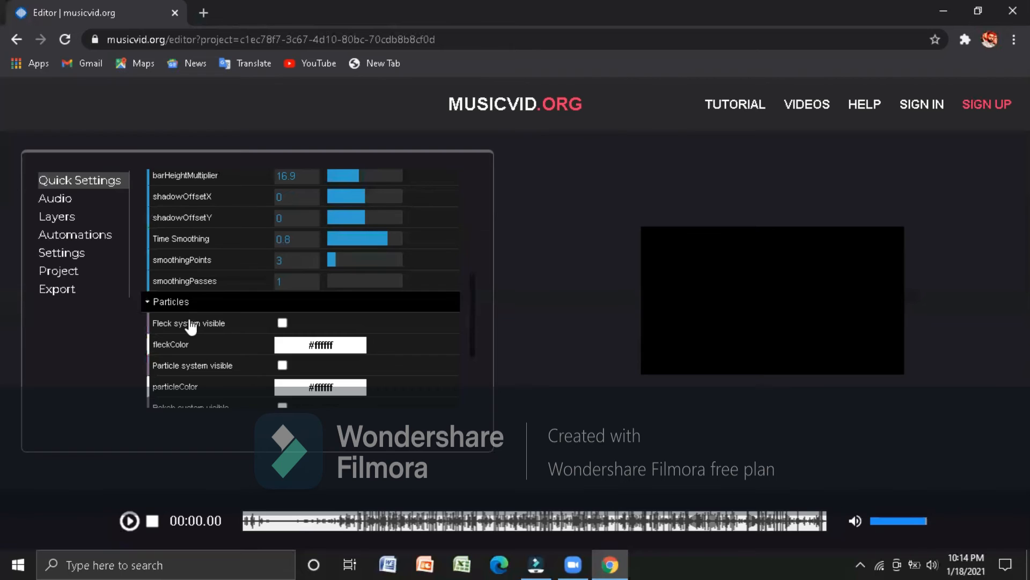
pyautogui.click(149, 326)
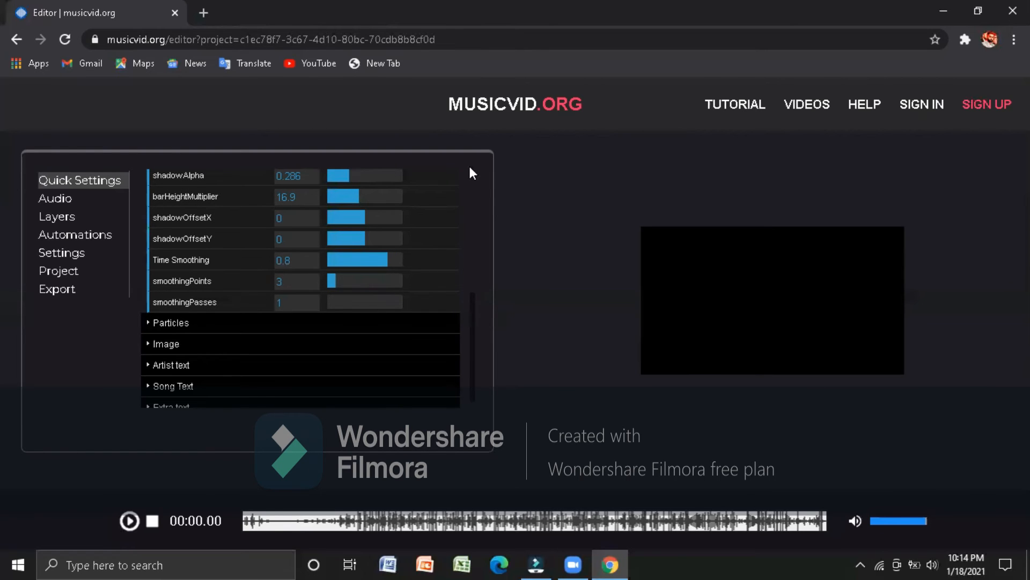
# - Set the Spectrum's Animation time to 0
pyautogui.scroll(5, 468, 166)
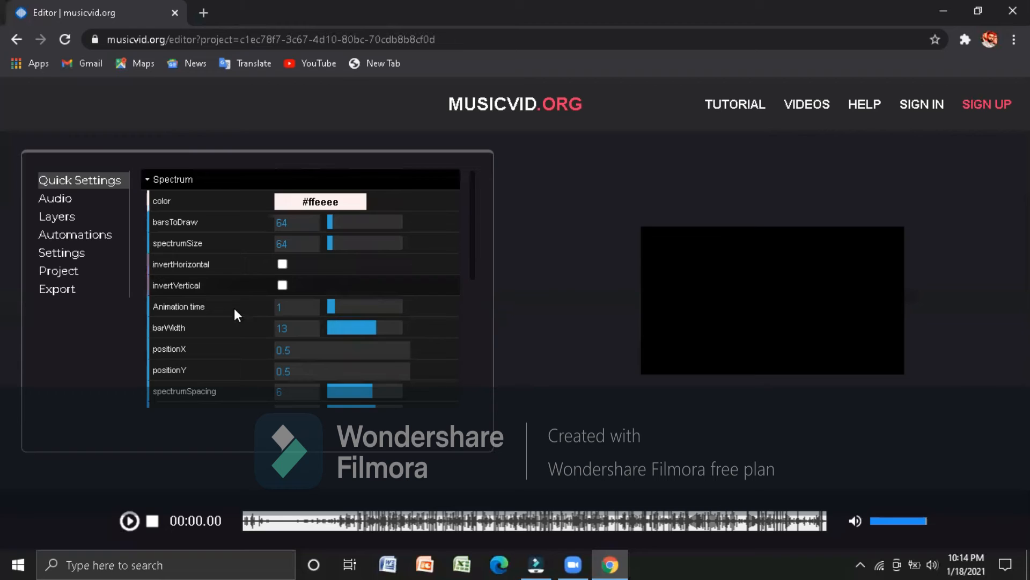
pyautogui.click(287, 305)
pyautogui.press('BackSpace')
pyautogui.write('0')
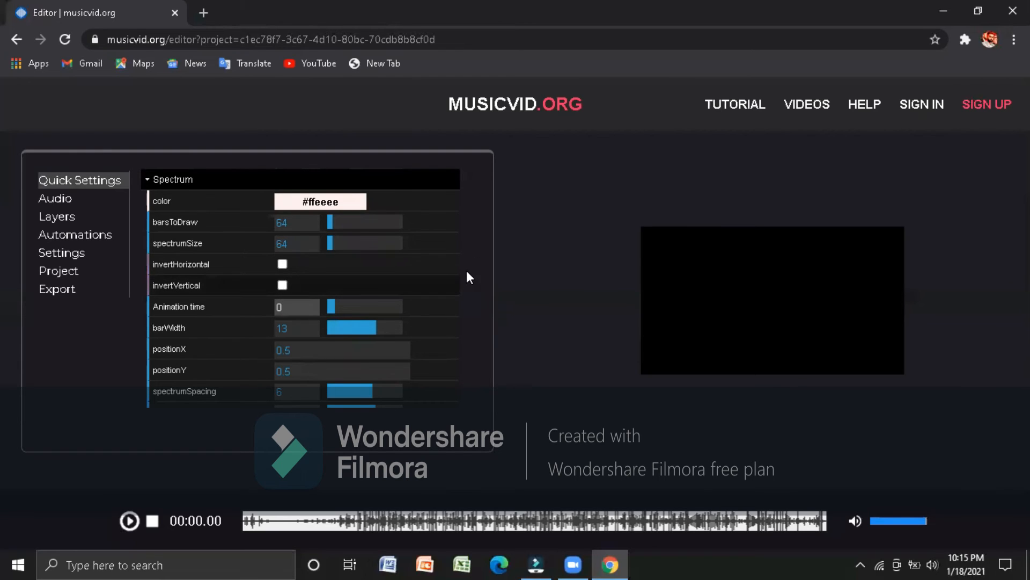
# - Collapse the Spectrum settings group and briefly play the visualizer to preview the spectrum animation
pyautogui.click(147, 179)
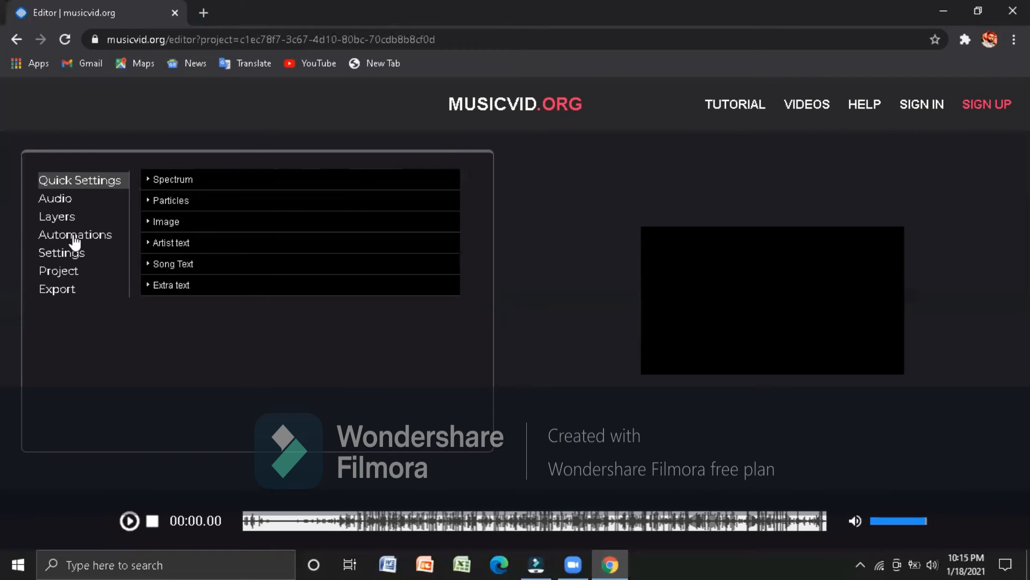
pyautogui.click(129, 520)
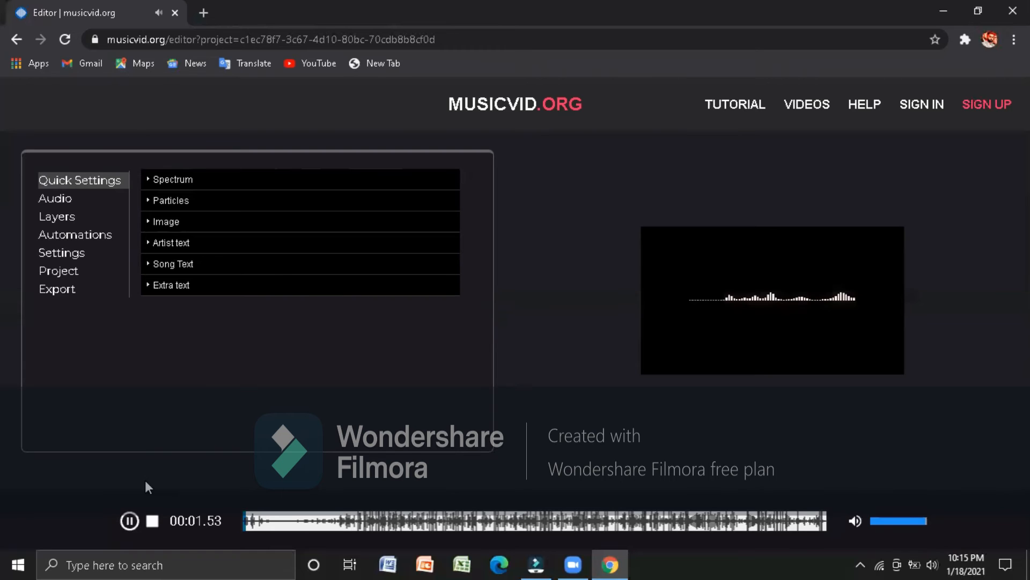
pyautogui.press('space')
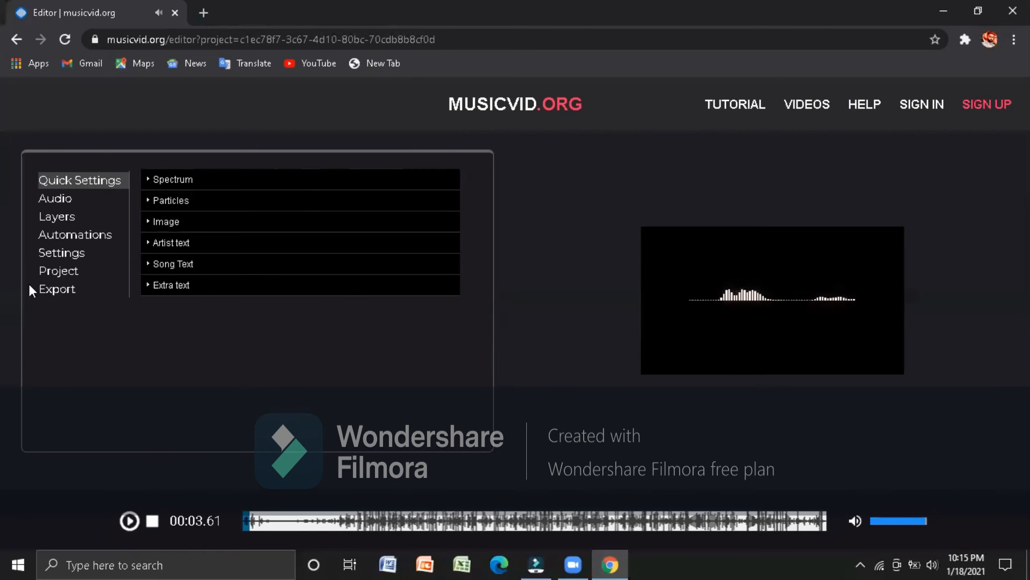
# - Start encoding the visualizer as myvid.mp4 at 60 fps with the ultrafast preset, and accept the attribution notice to export it
pyautogui.click(76, 292)
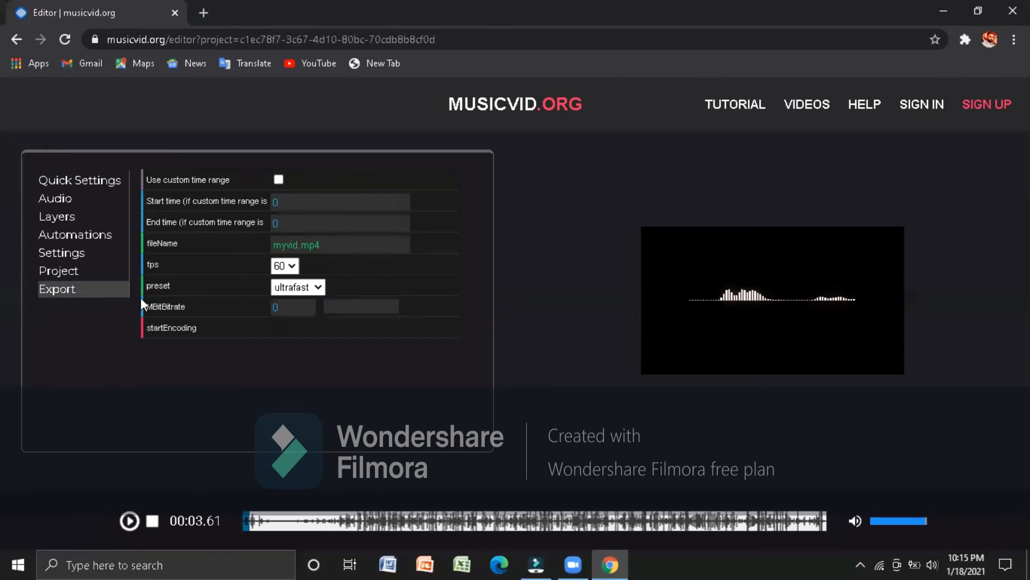
pyautogui.click(203, 324)
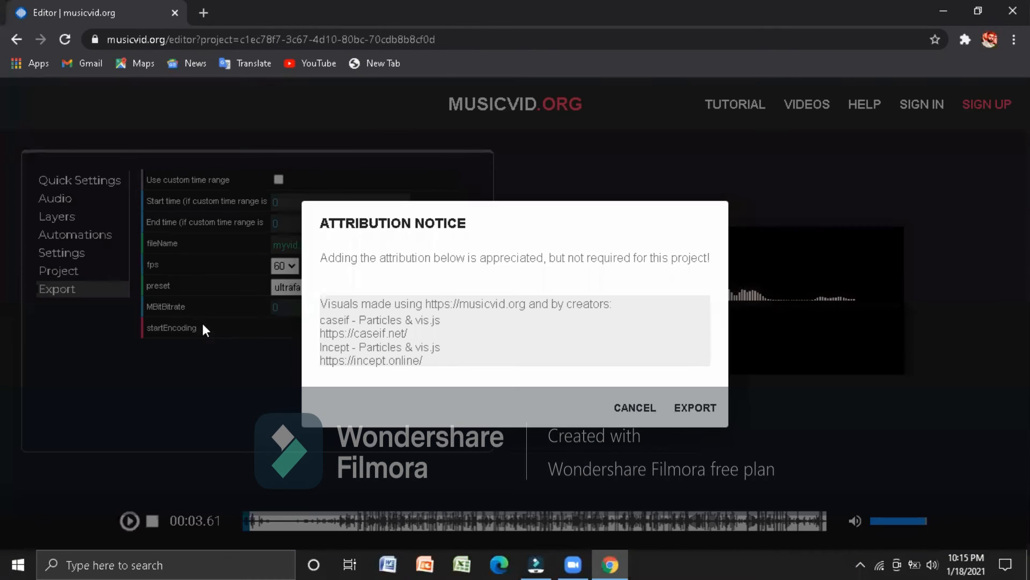
pyautogui.click(695, 408)
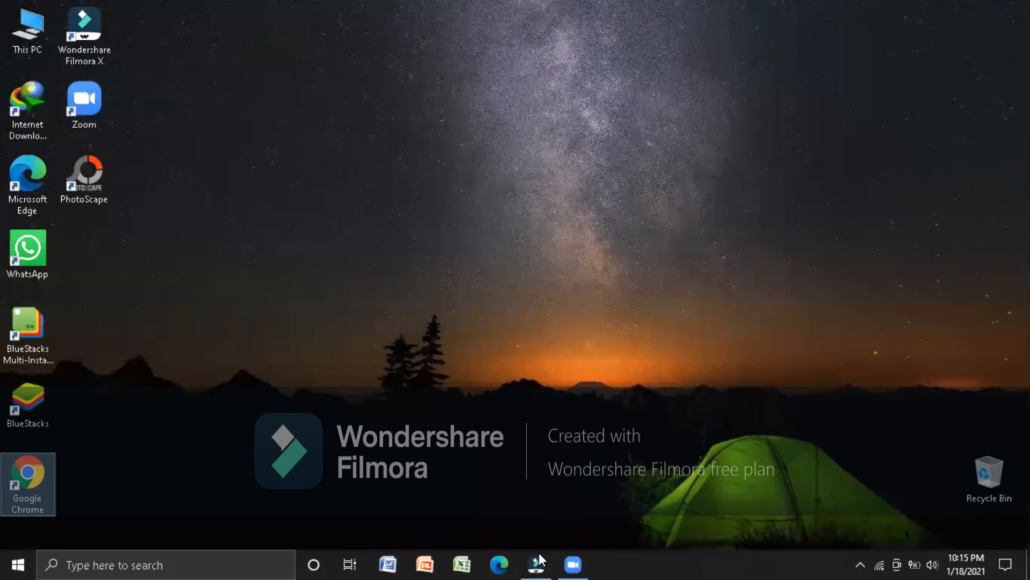
# - Switch to Filmora and import the exported myvid (4).mp4 into the project media folder
pyautogui.click(536, 563)
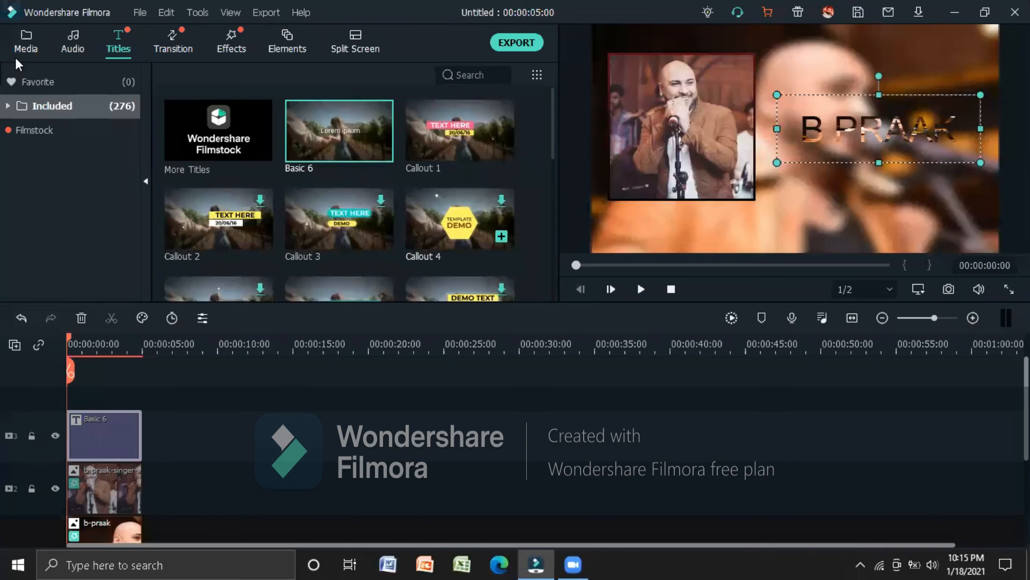
pyautogui.click(26, 43)
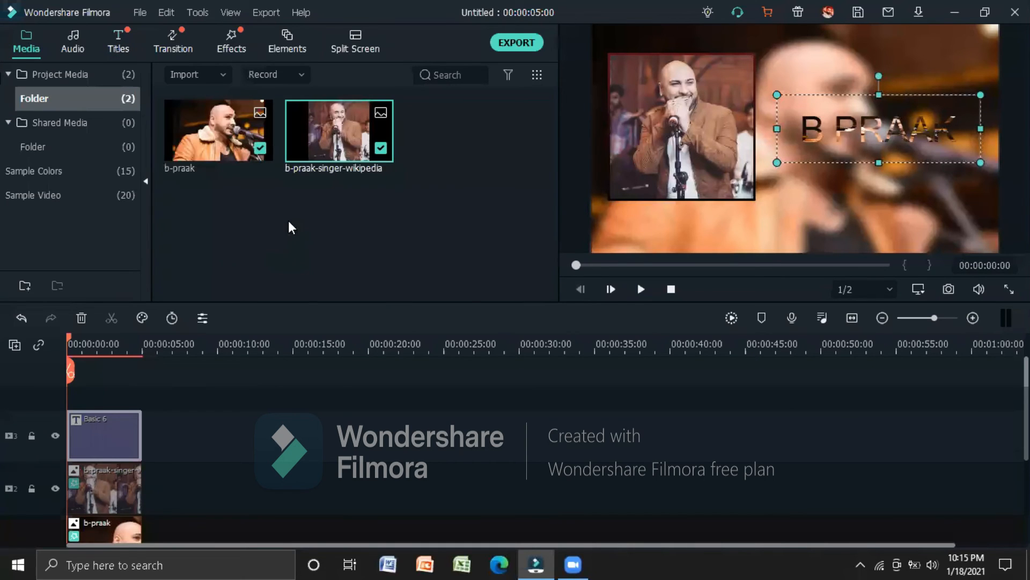
pyautogui.rightClick(291, 226)
pyautogui.click(303, 236)
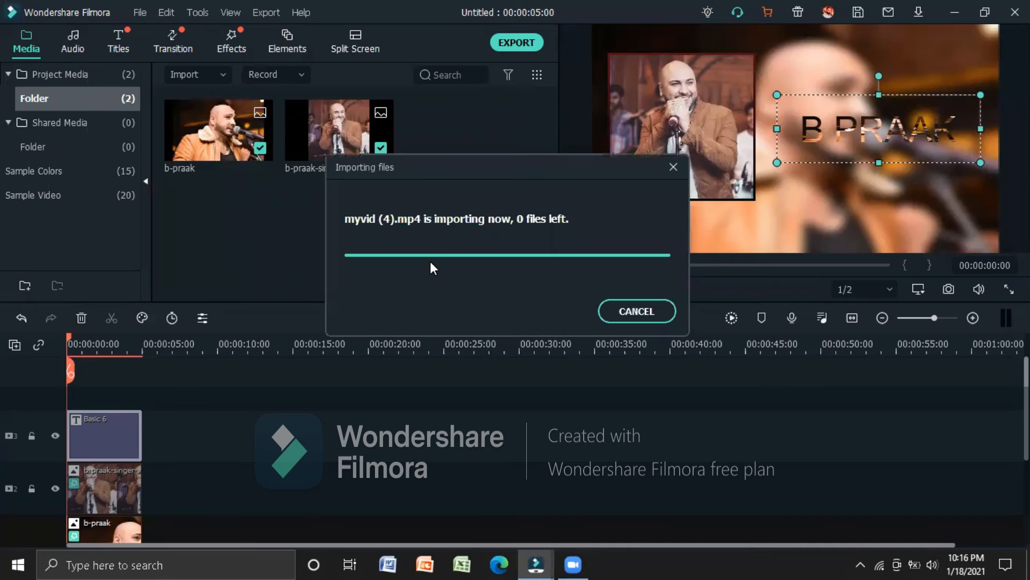
# - Place myvid (4) on a new track above the title at the timeline start, keep the 1920 x 1080 25fps project settings, and preview it
pyautogui.moveTo(464, 136)
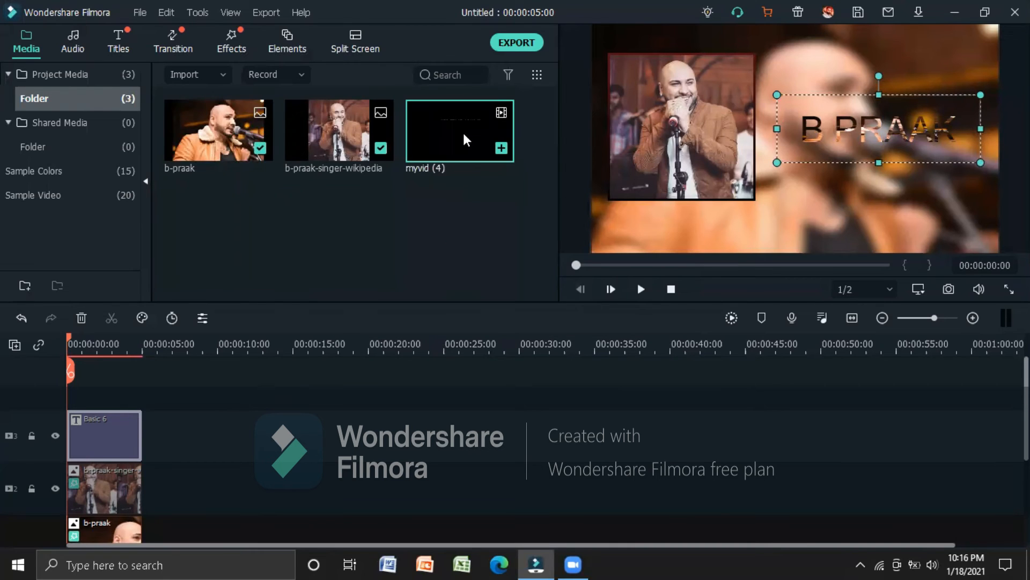
pyautogui.moveTo(464, 136); pyautogui.dragTo(73, 390)
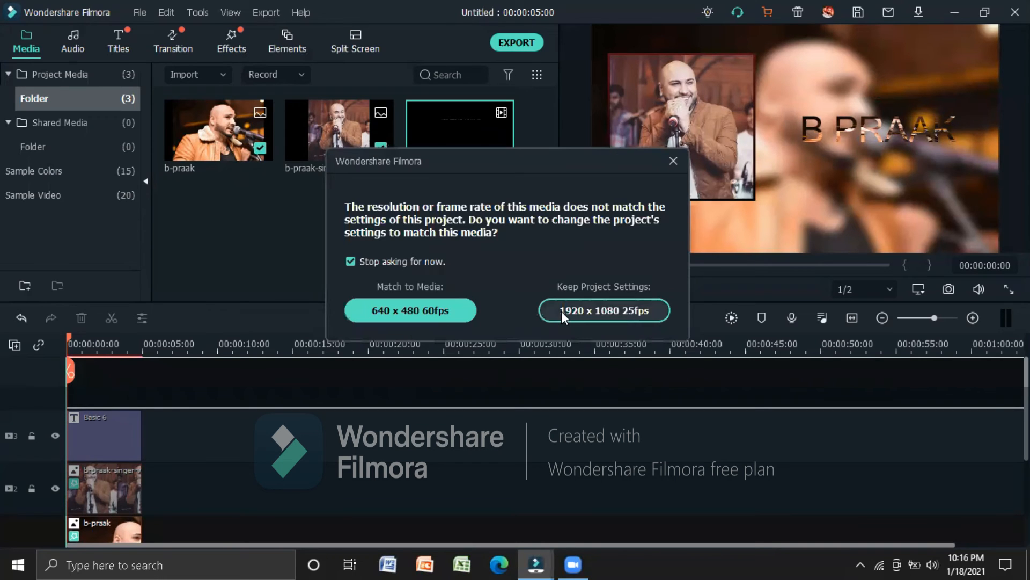
pyautogui.click(561, 311)
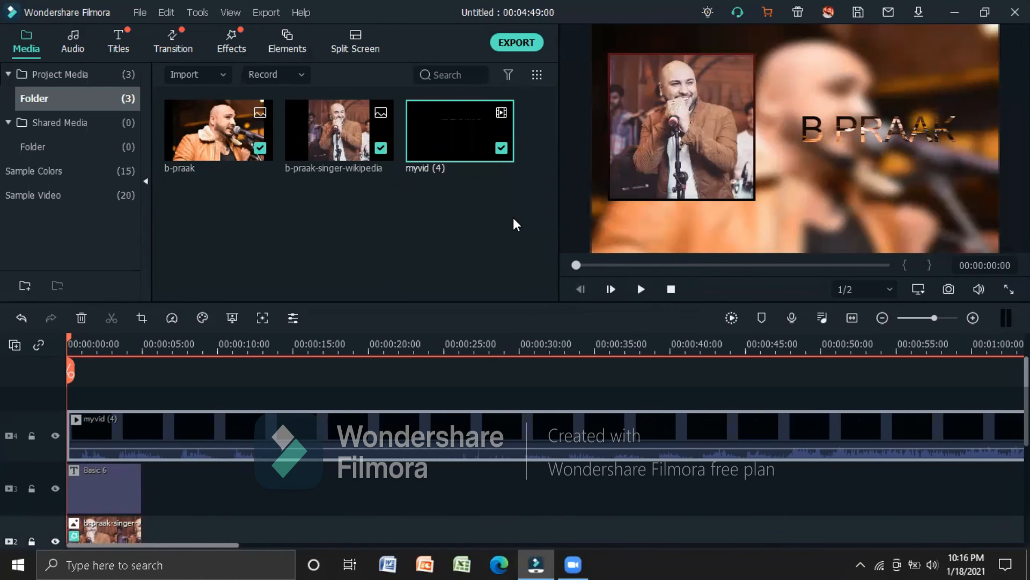
pyautogui.press('space')
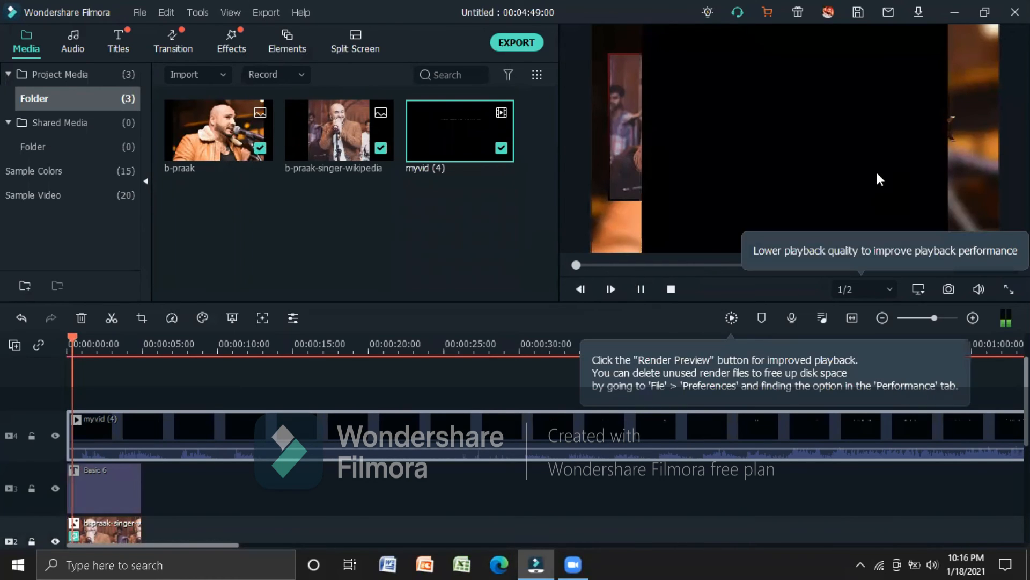
pyautogui.press('space')
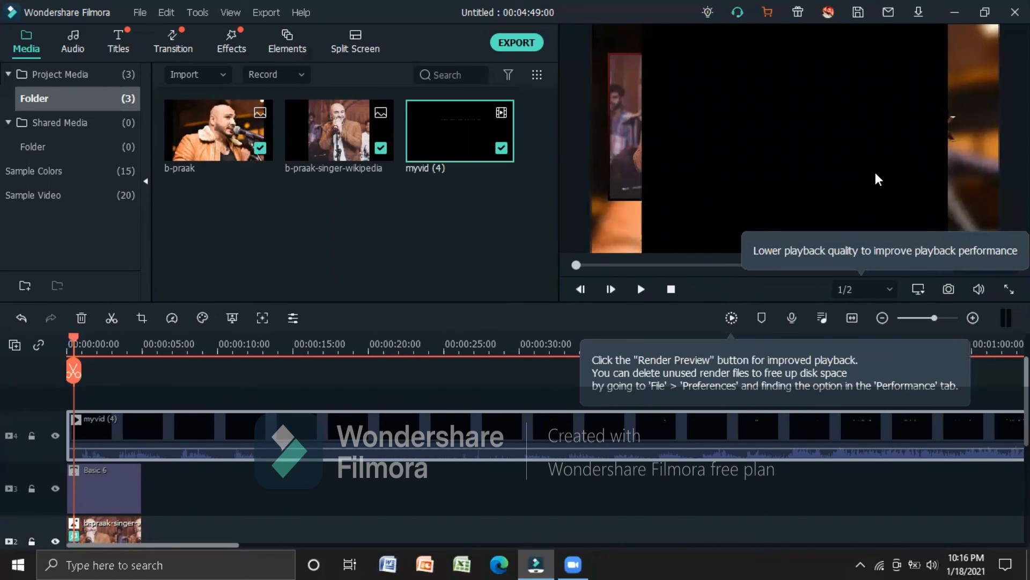
# - Set the blending mode of the myvid (4) visualizer clip to Lighten in its Compositing settings
pyautogui.click(877, 179)
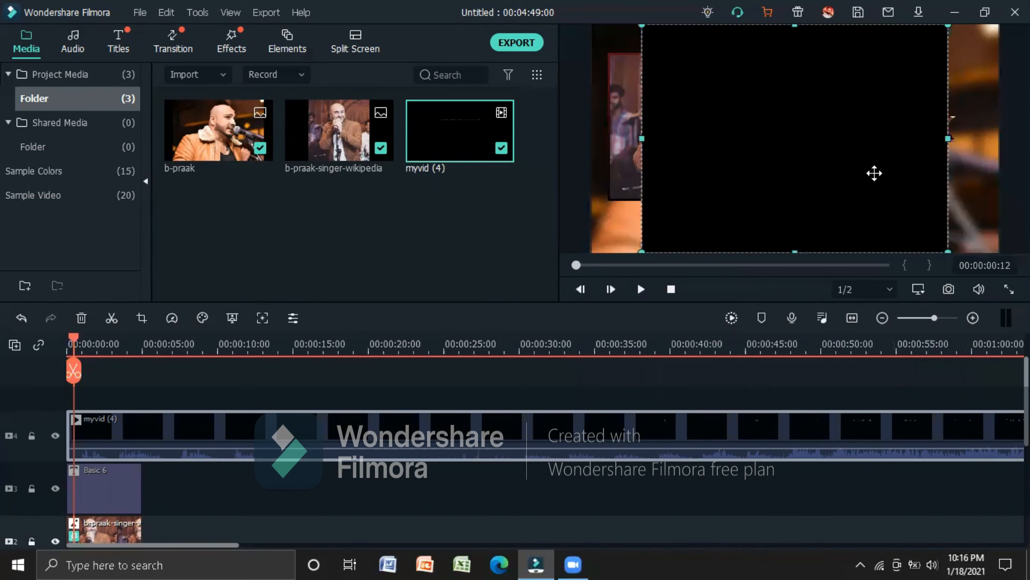
pyautogui.doubleClick(875, 172)
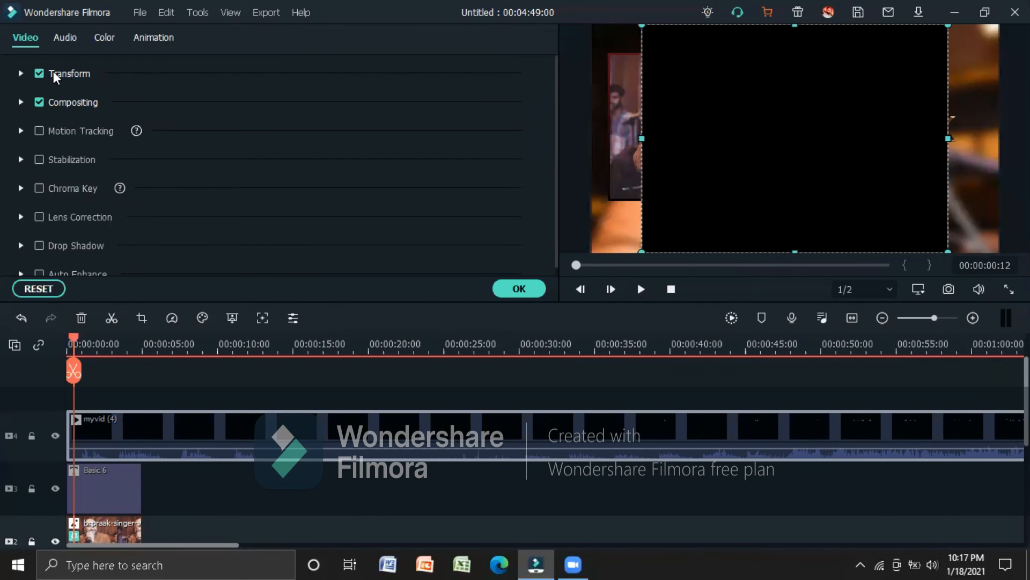
pyautogui.click(20, 103)
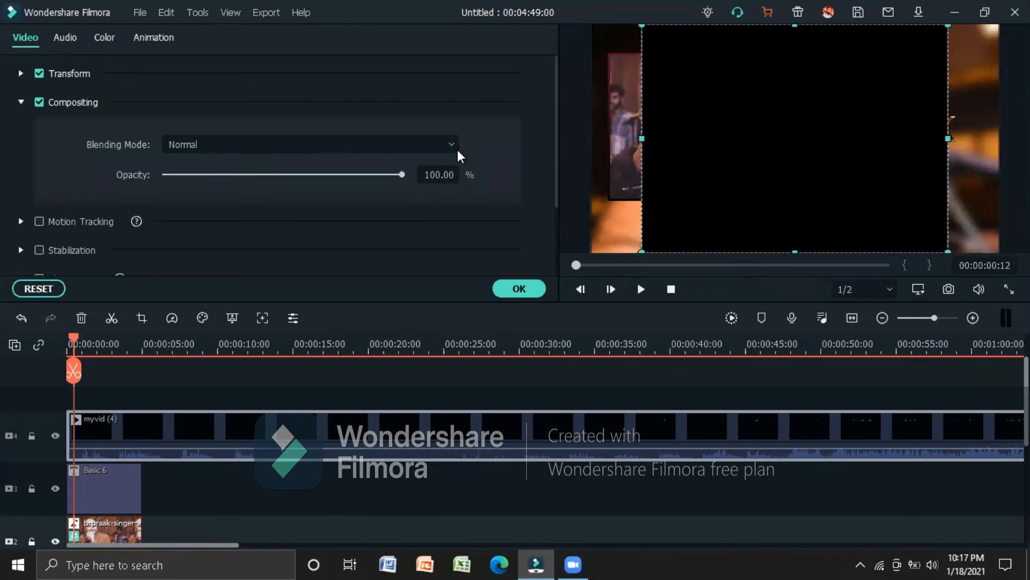
pyautogui.click(452, 150)
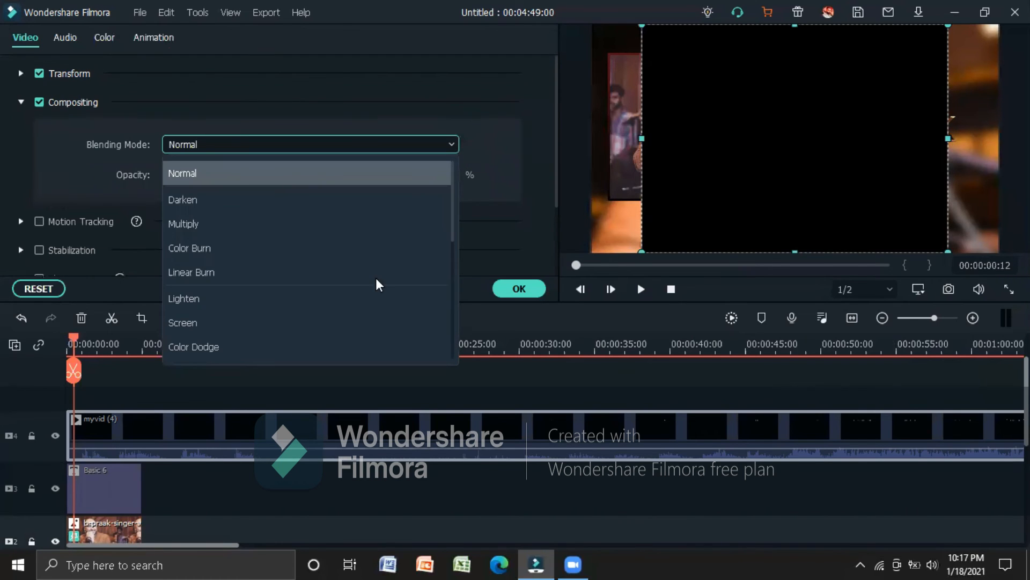
pyautogui.click(368, 300)
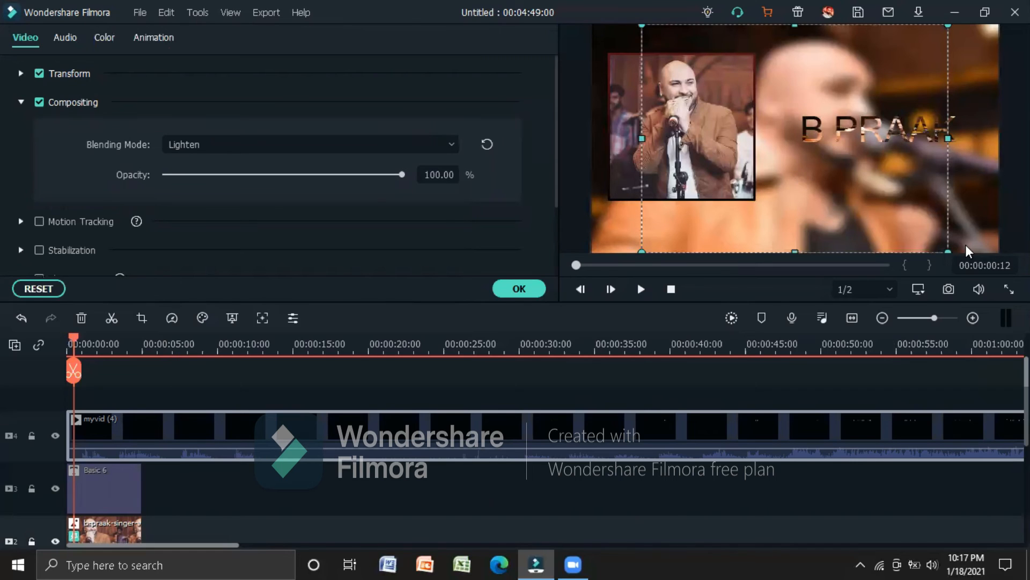
# - Scale down the visualizer in the preview, move it over the lower part of the bordered photo, and check it in playback
pyautogui.press('space')
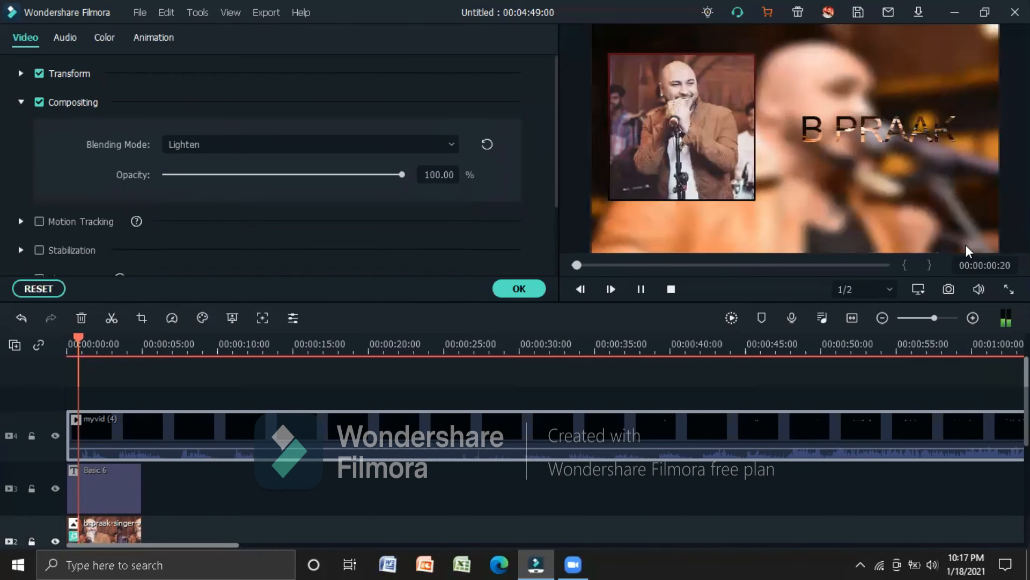
pyautogui.press('space')
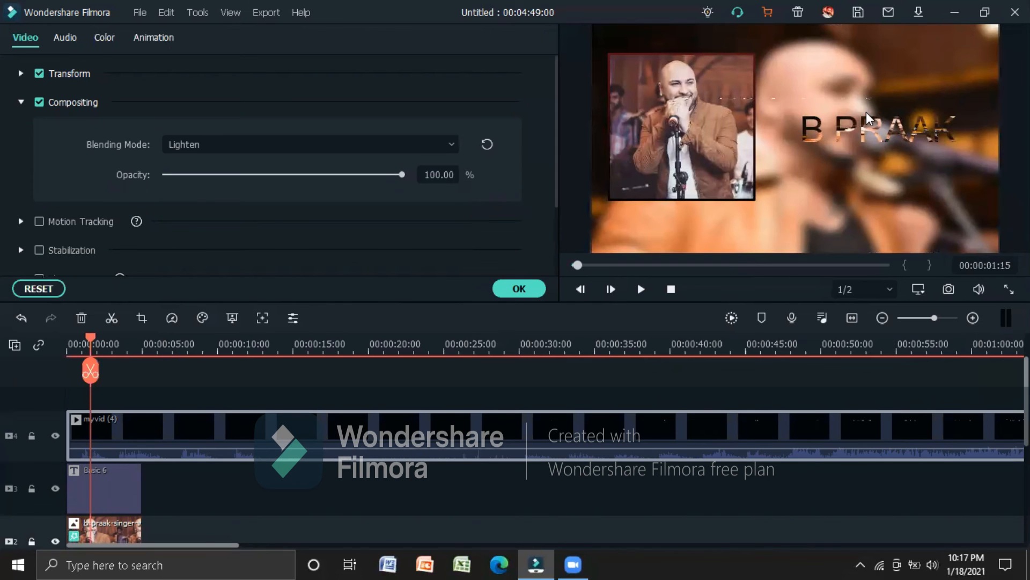
pyautogui.click(939, 234)
pyautogui.moveTo(948, 250); pyautogui.dragTo(886, 154)
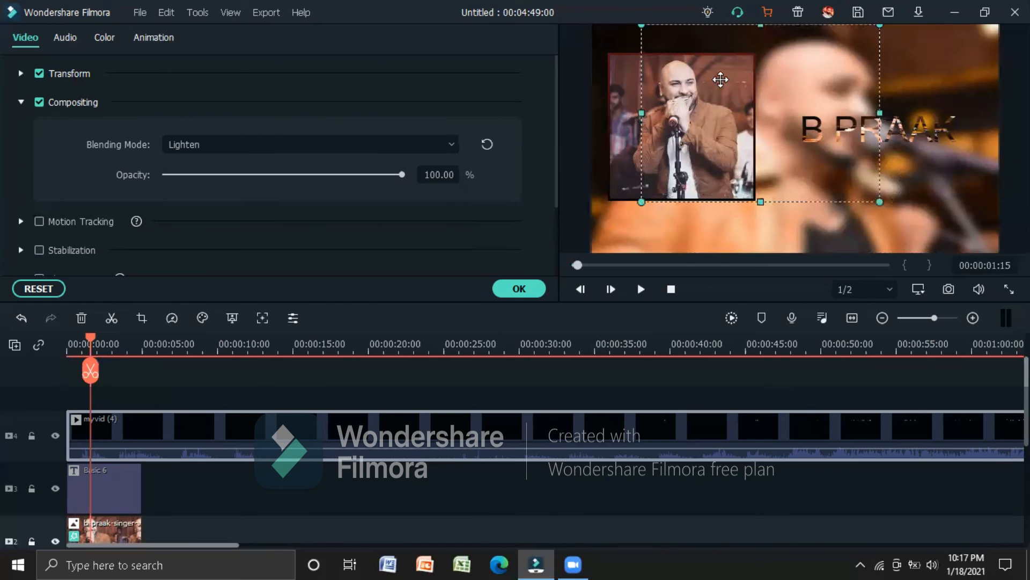
pyautogui.moveTo(703, 100); pyautogui.dragTo(687, 171)
pyautogui.press('space')
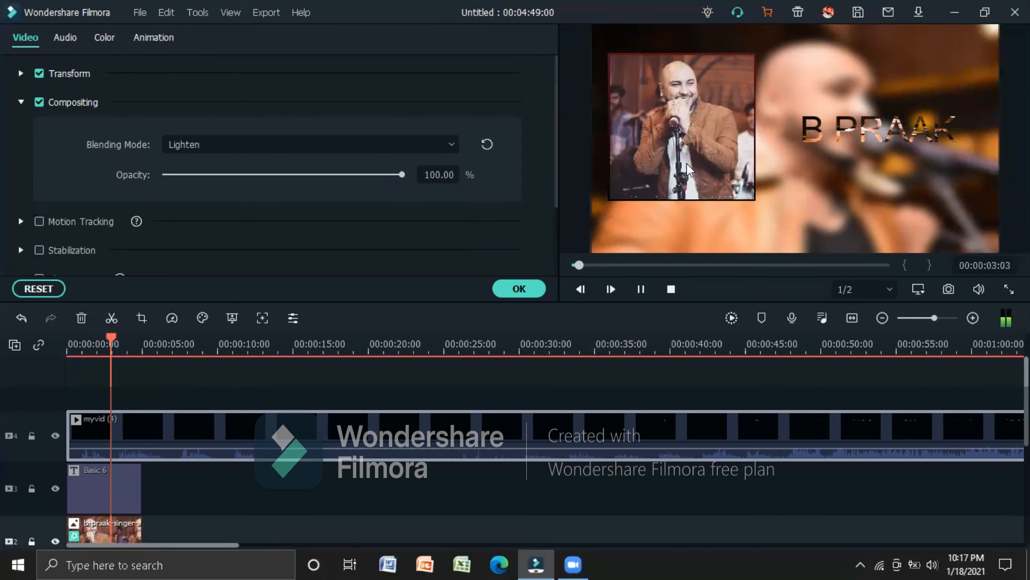
pyautogui.press('space')
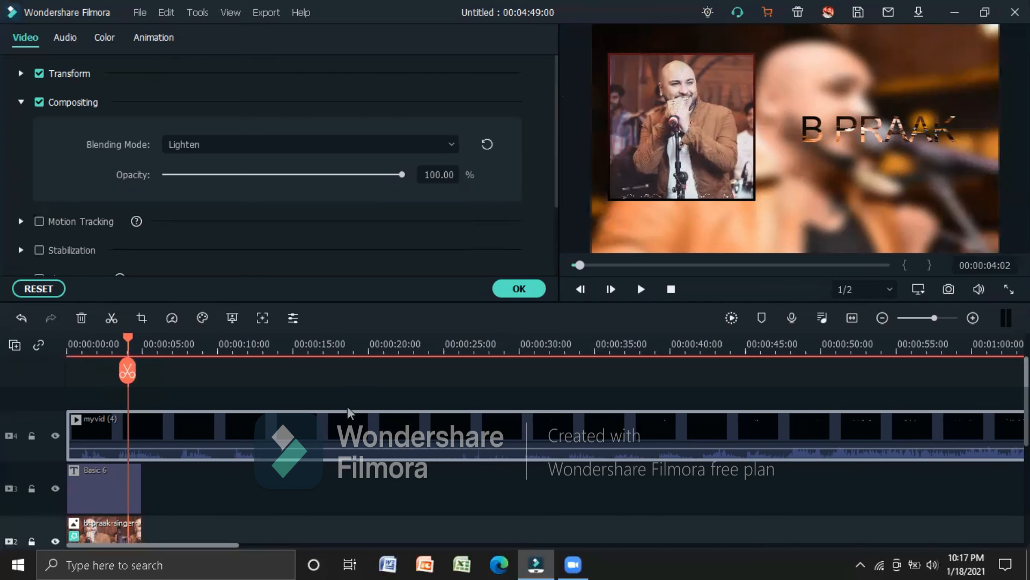
# - Extend the Basic 6 title clip to the end of the myvid (4) clip
pyautogui.doubleClick(134, 493)
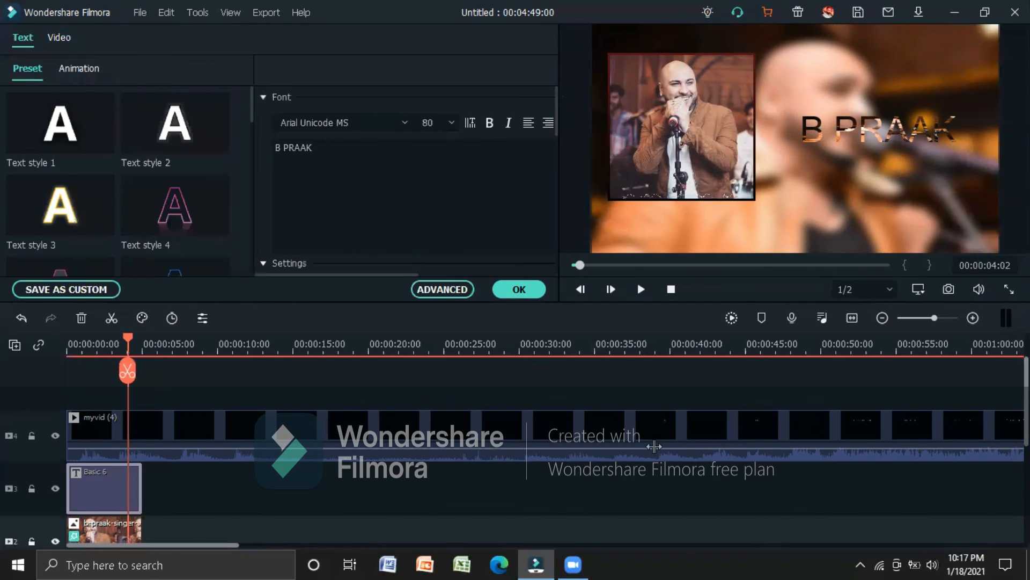
pyautogui.moveTo(871, 466); pyautogui.dragTo(1020, 467)
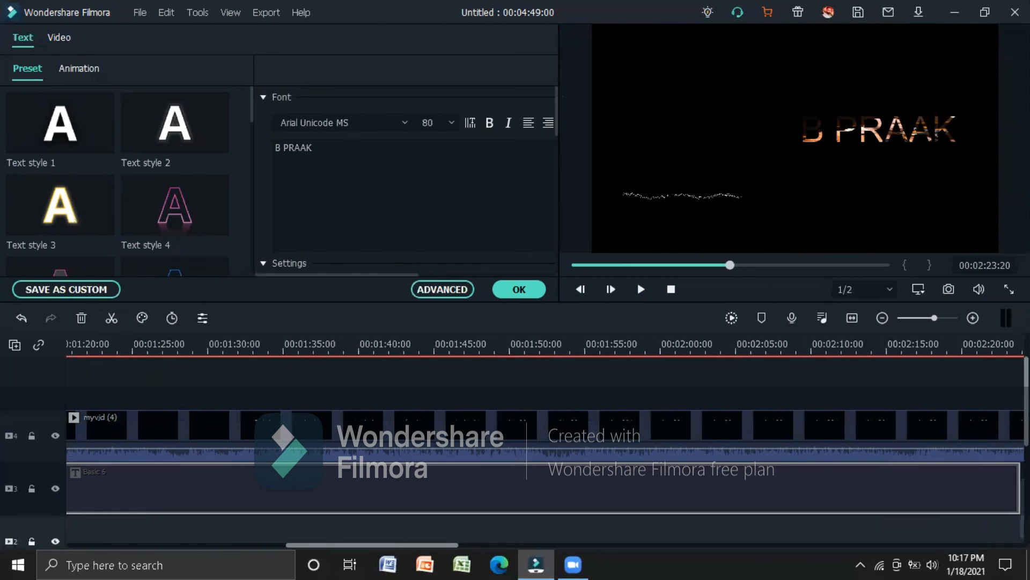
pyautogui.moveTo(1020, 467); pyautogui.dragTo(1020, 468)
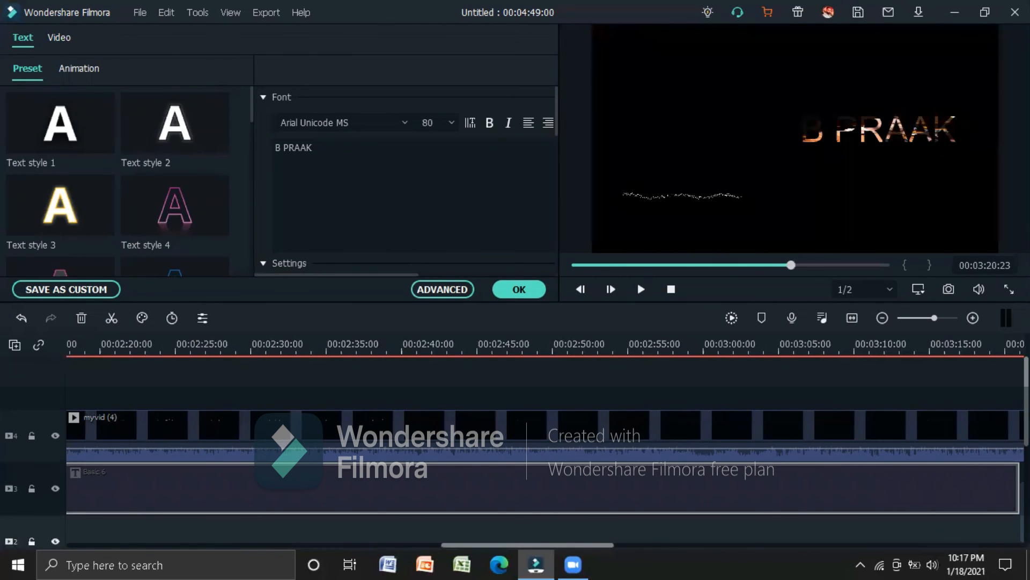
pyautogui.moveTo(1020, 467); pyautogui.dragTo(918, 465)
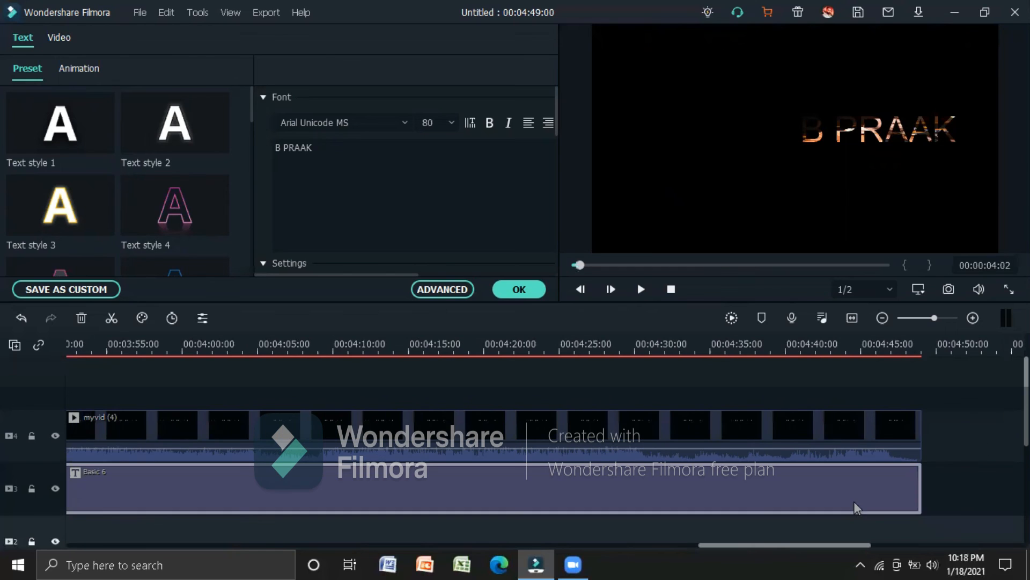
# - Extend the b-praak-singer-wikipedia photo clip on track 2 to match the length of the title clip
pyautogui.moveTo(792, 541); pyautogui.dragTo(582, 526)
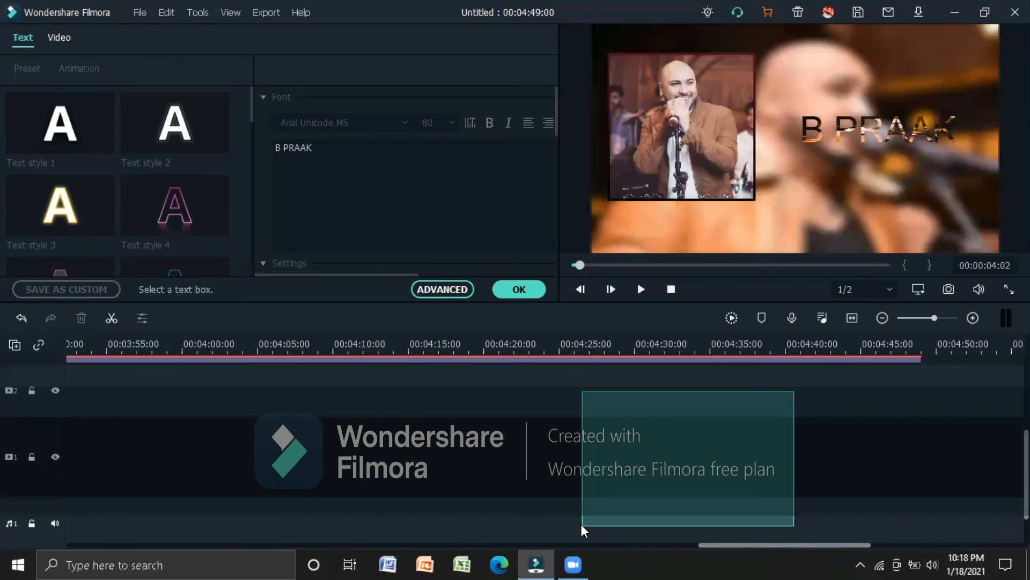
pyautogui.moveTo(706, 544); pyautogui.dragTo(60, 532)
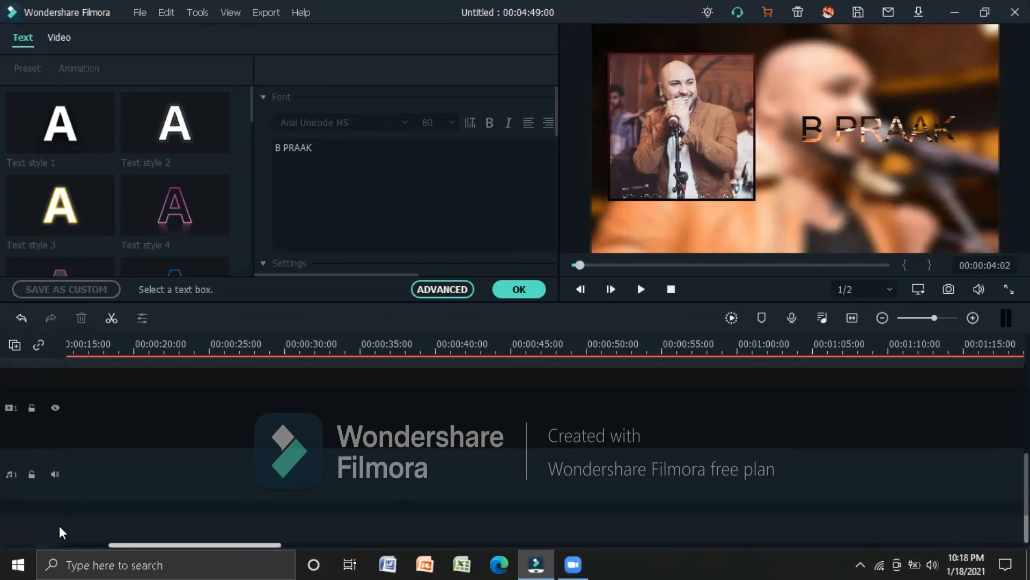
pyautogui.scroll(3, 392, 508)
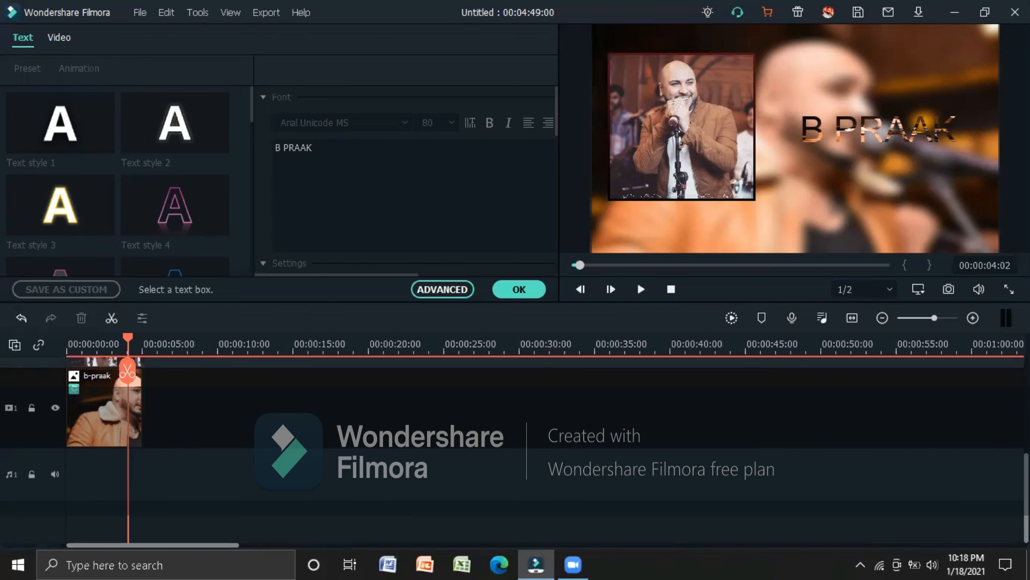
pyautogui.scroll(2, 433, 502)
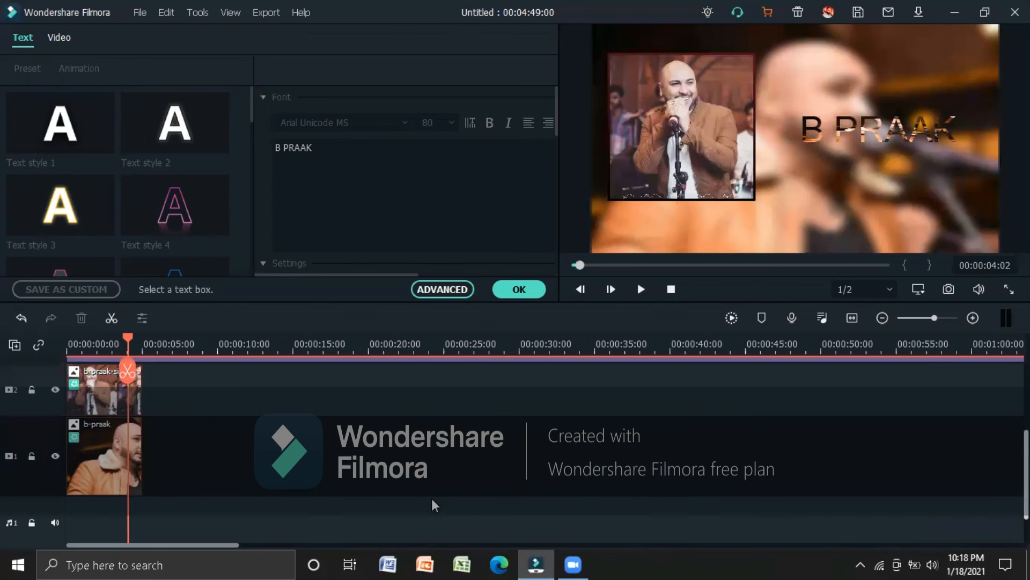
pyautogui.scroll(2, 147, 413)
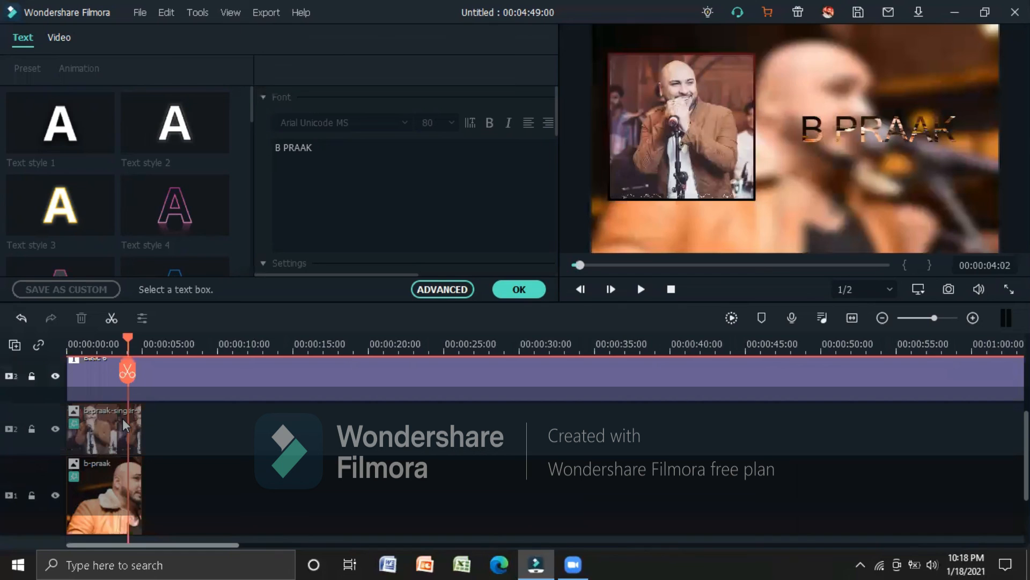
pyautogui.doubleClick(108, 429)
pyautogui.moveTo(313, 433); pyautogui.dragTo(1017, 424)
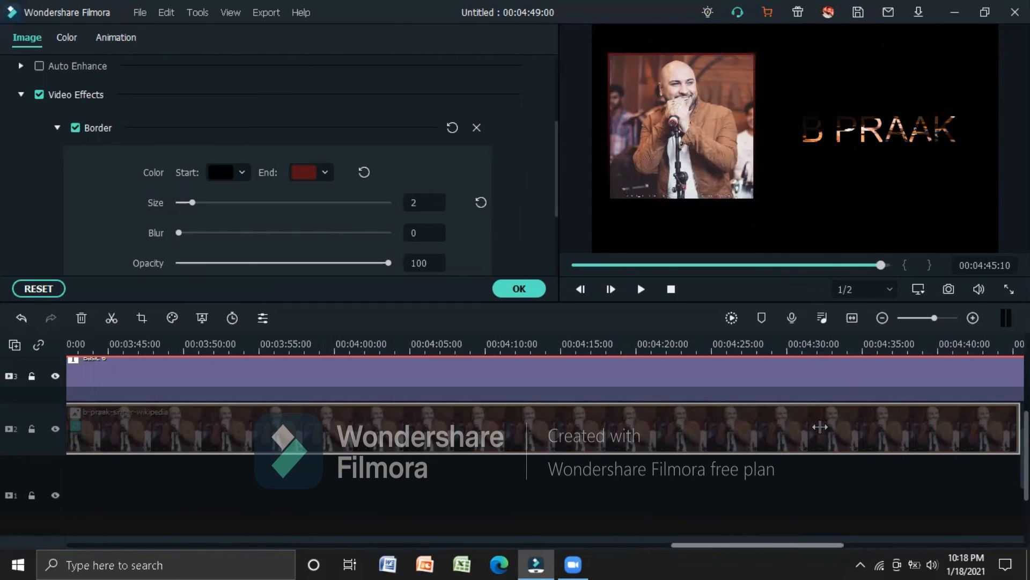
pyautogui.moveTo(820, 426); pyautogui.dragTo(837, 427)
pyautogui.moveTo(749, 545); pyautogui.dragTo(104, 520)
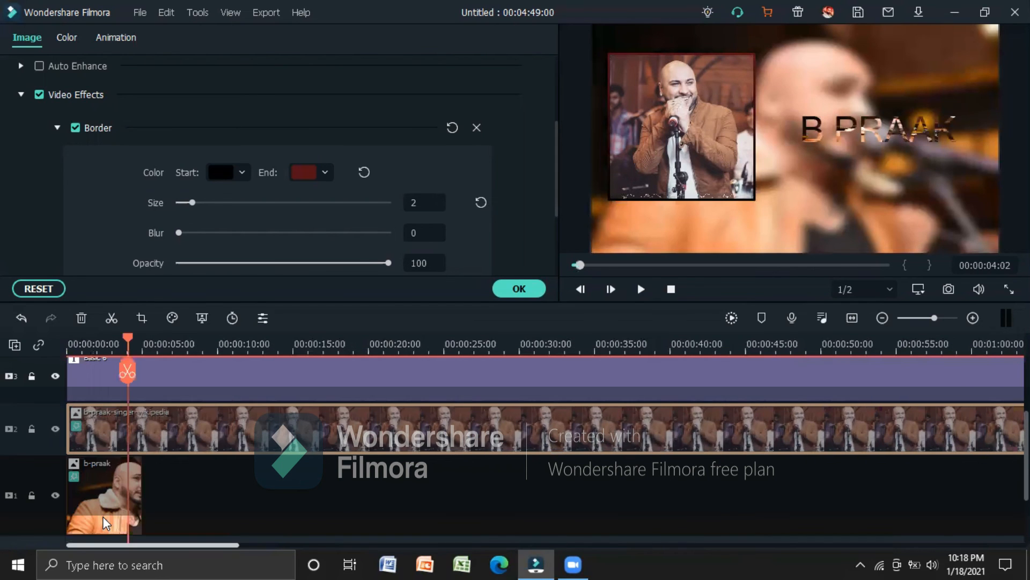
# - Extend the b-praak background clip on track 1 to match the length of the clips above and close its settings
pyautogui.click(138, 504)
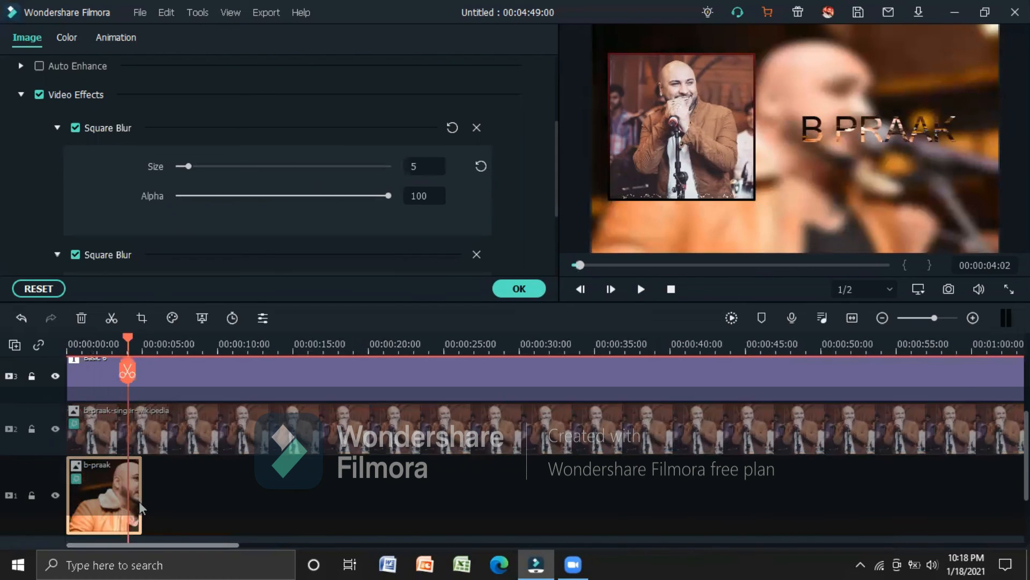
pyautogui.moveTo(141, 480); pyautogui.dragTo(310, 518)
pyautogui.moveTo(999, 502); pyautogui.dragTo(750, 509)
pyautogui.moveTo(744, 545); pyautogui.dragTo(32, 447)
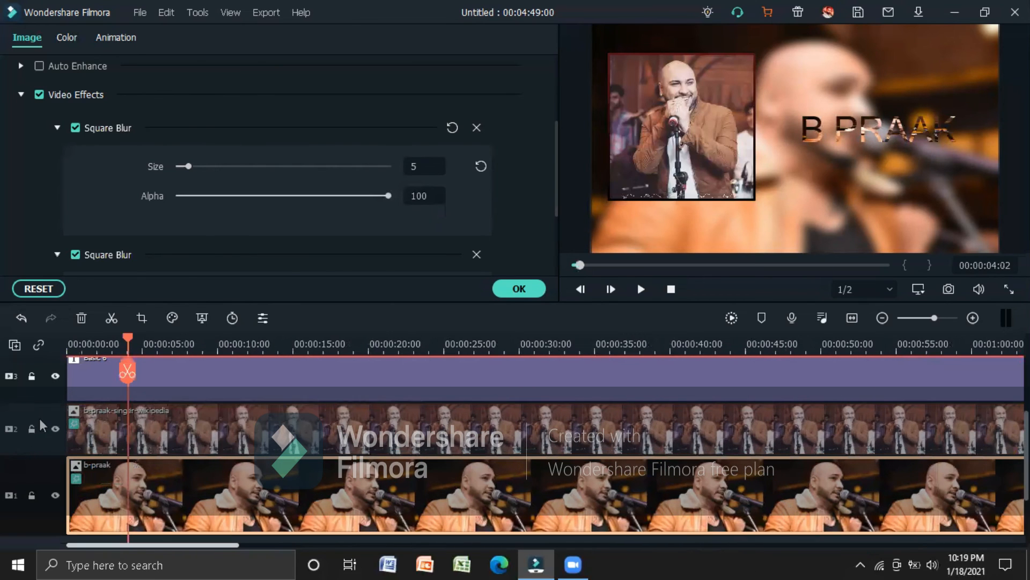
pyautogui.click(519, 288)
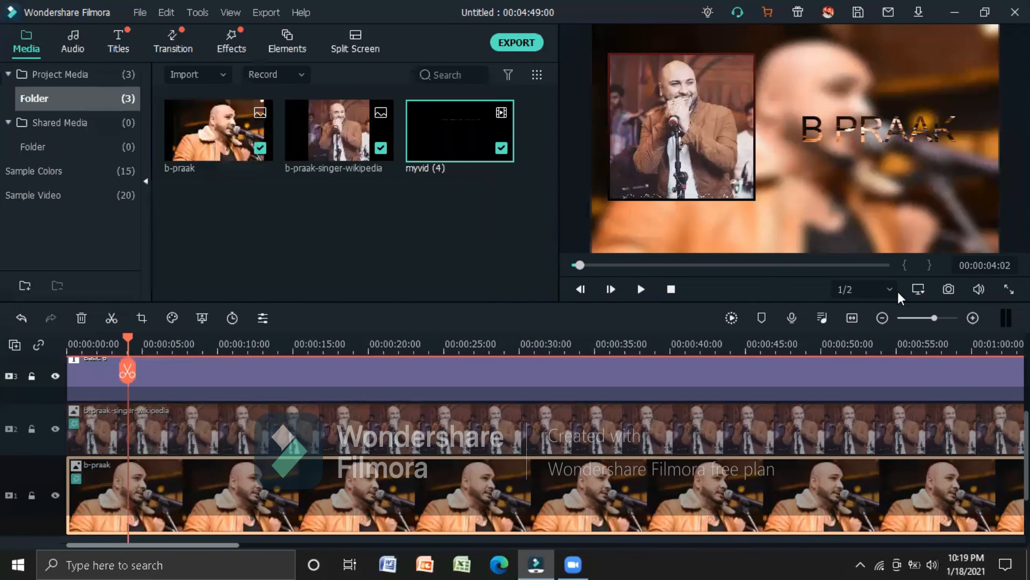
# - Set the preview playback quality to Full, briefly play the composition to check it, and minimize the editor
pyautogui.click(891, 288)
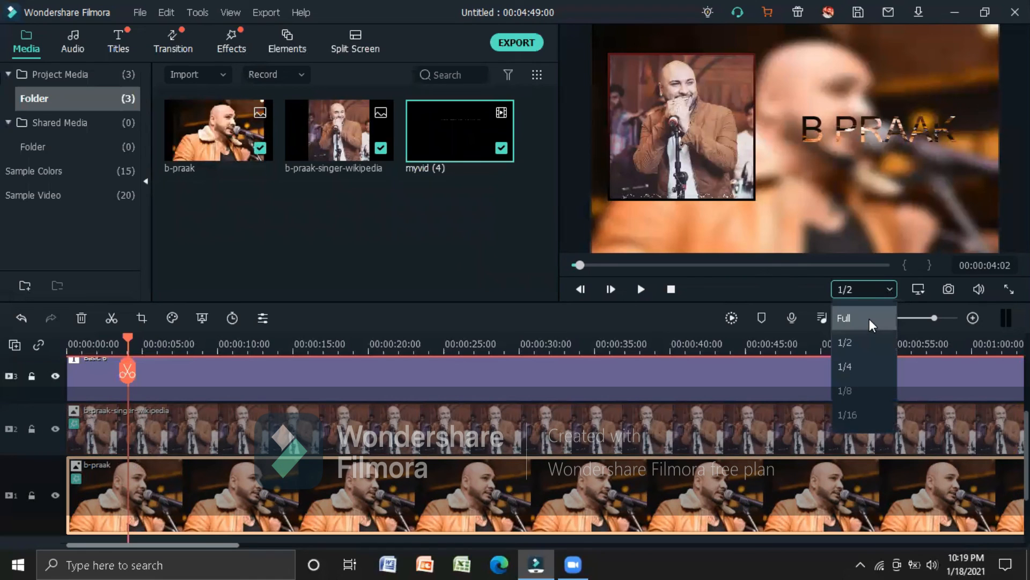
pyautogui.click(869, 319)
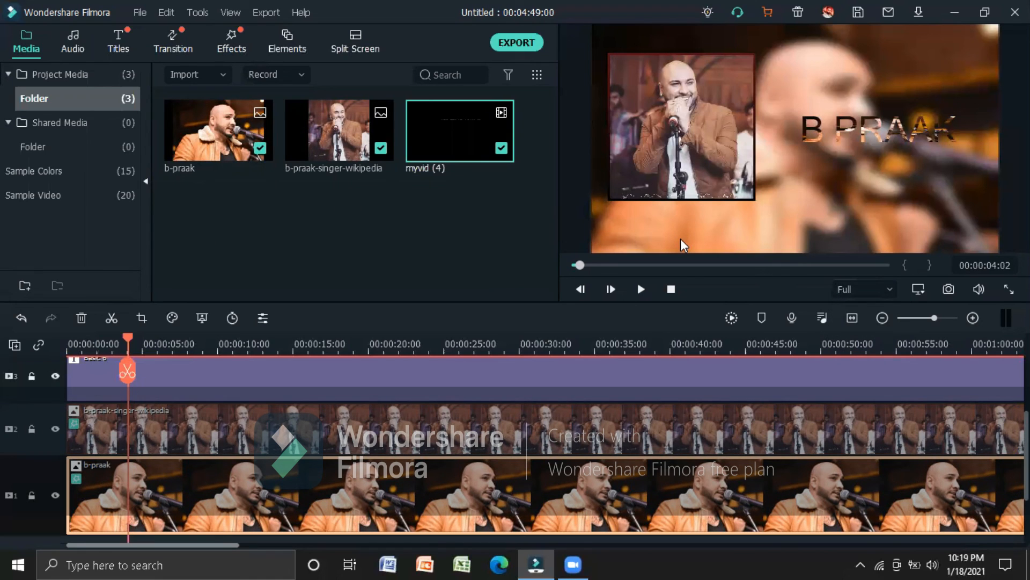
pyautogui.press('space')
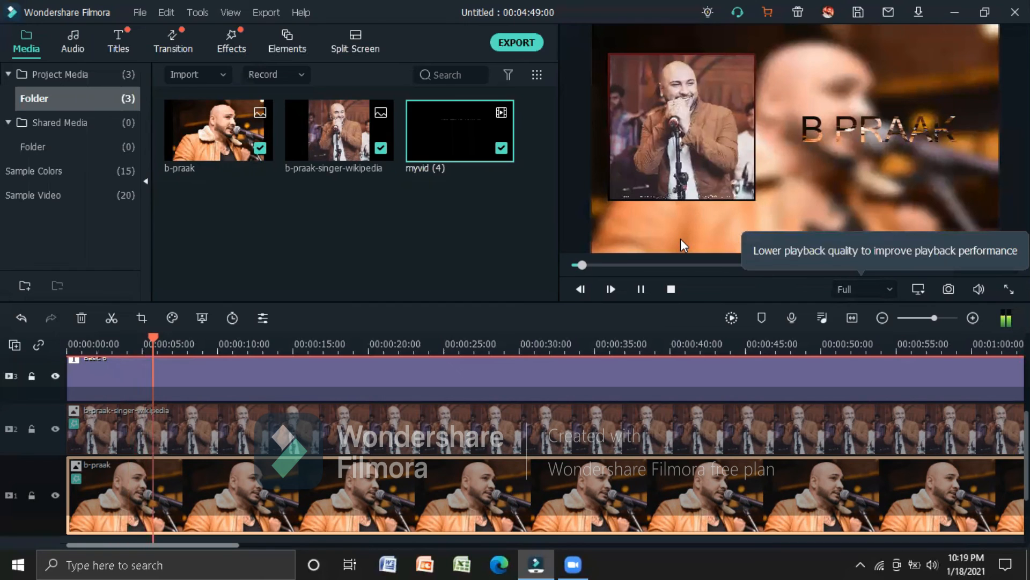
pyautogui.press('space')
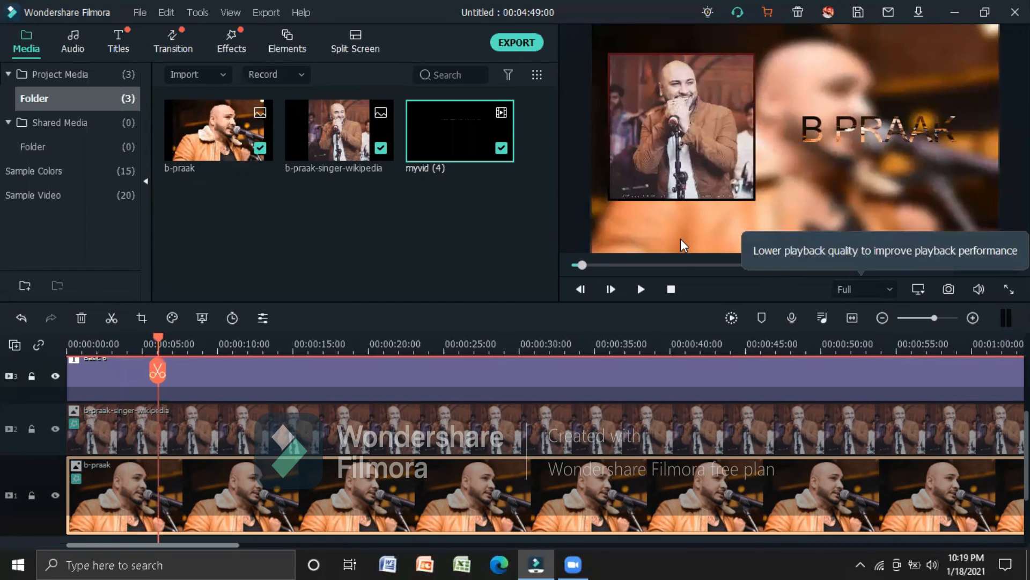
pyautogui.click(954, 12)
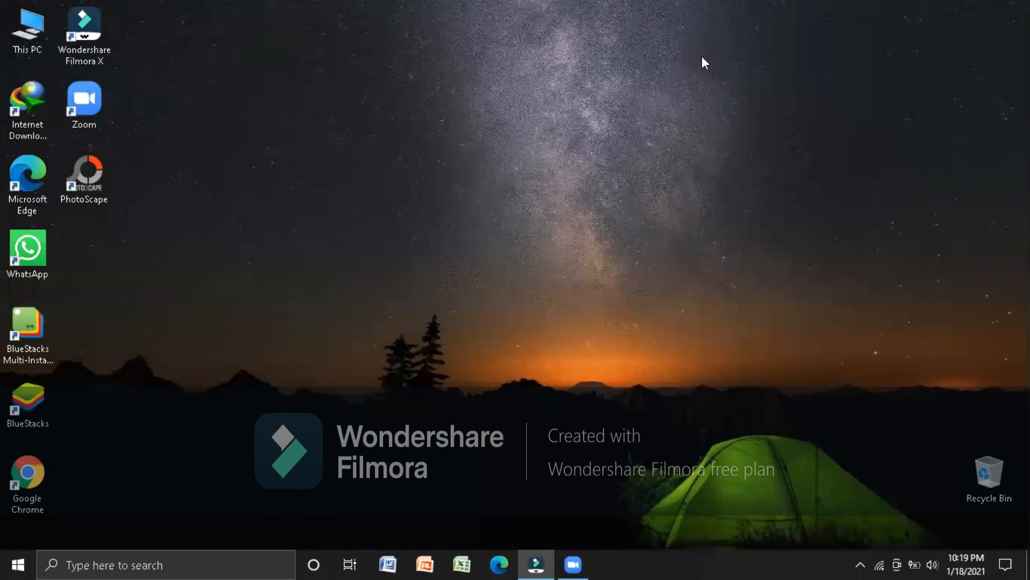